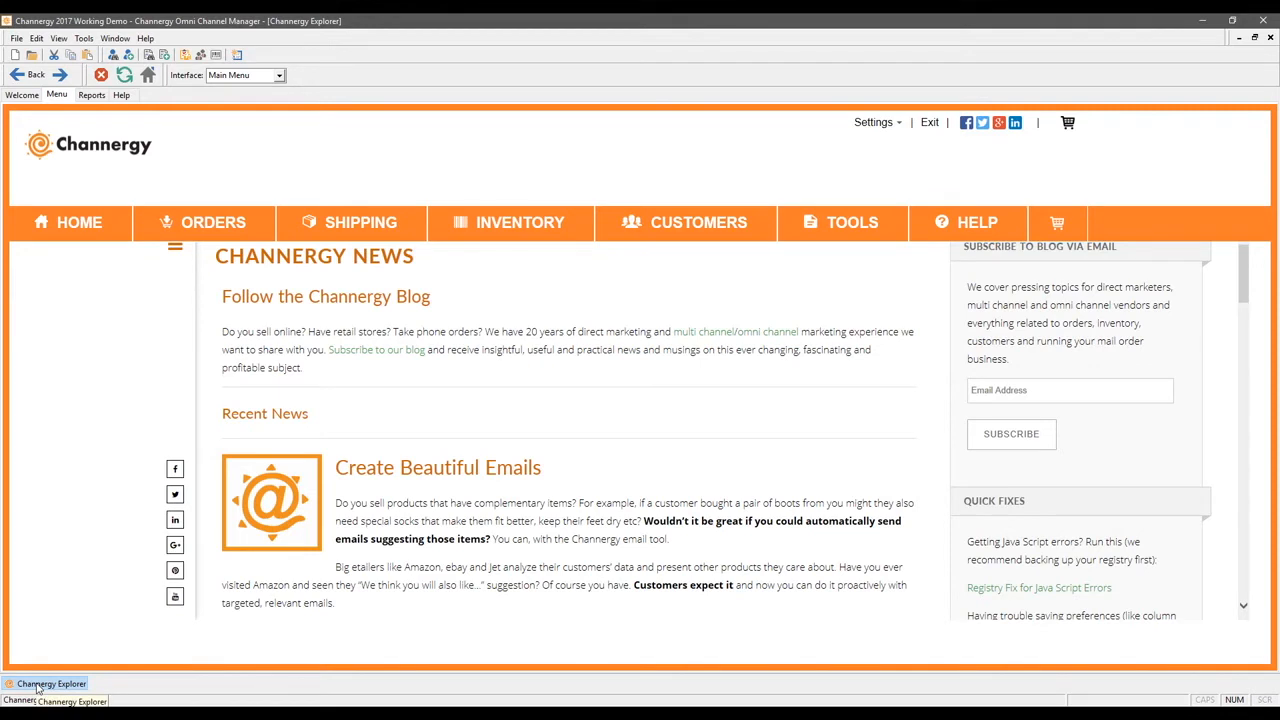
# Step: Open the product records and review the battery door's product number, name, descriptions, order message and supplier
pyautogui.moveTo(527, 238)
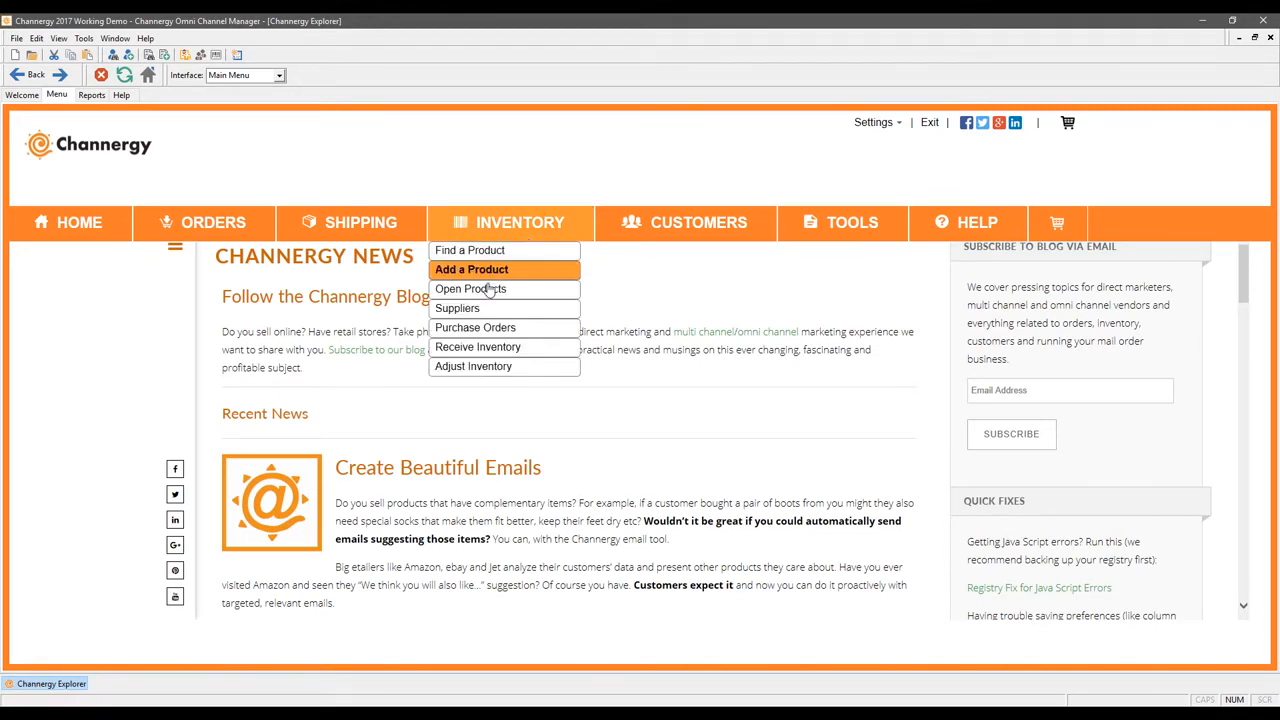
pyautogui.click(518, 225)
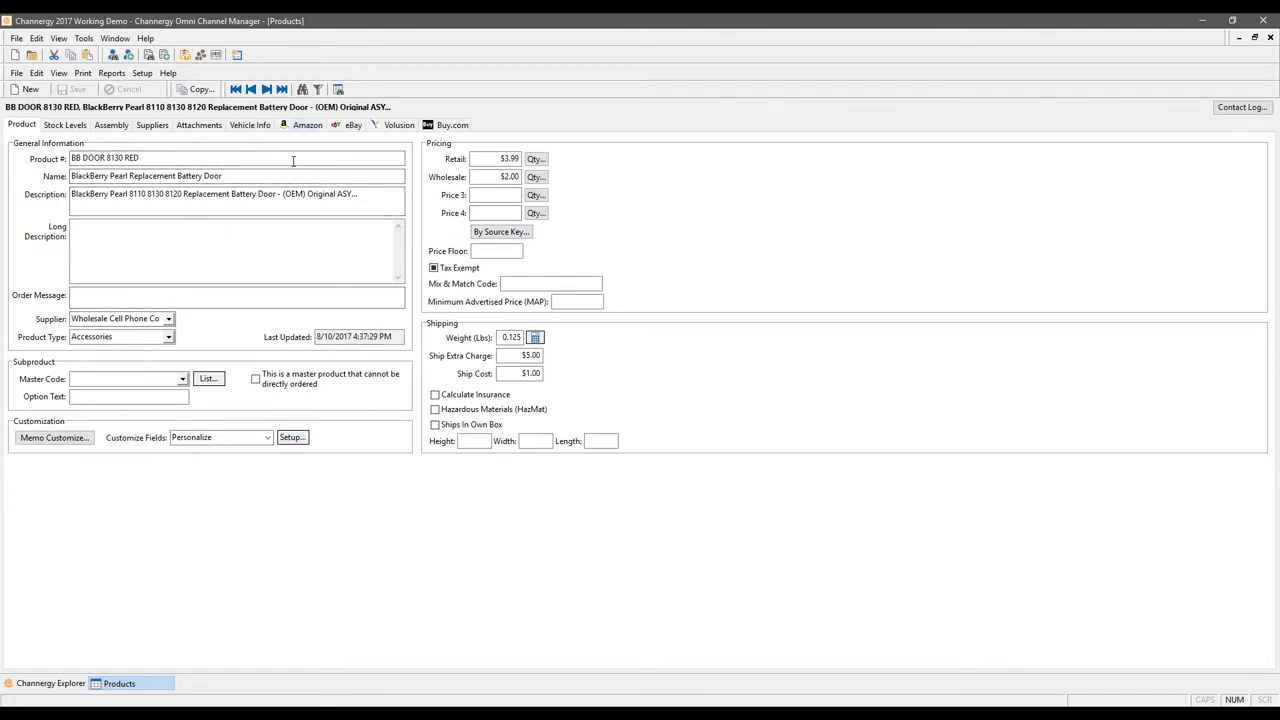
pyautogui.tripleClick(146, 158)
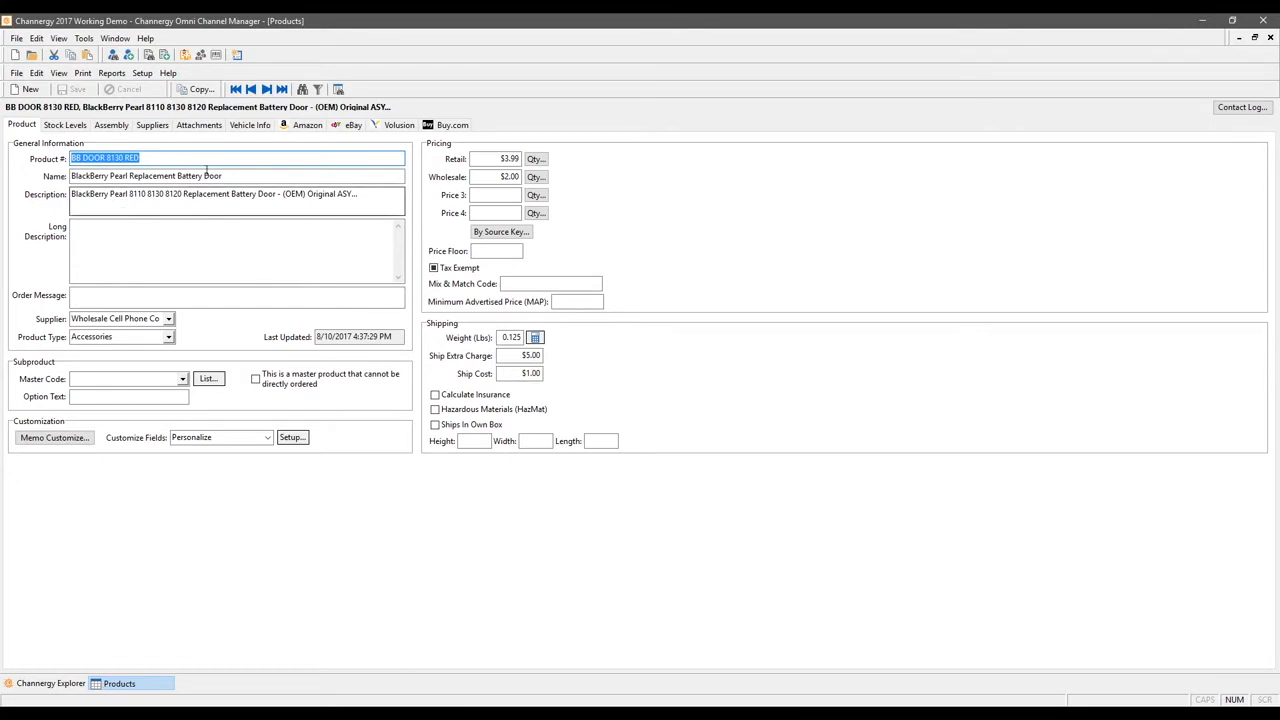
pyautogui.moveTo(240, 176); pyautogui.dragTo(3, 176)
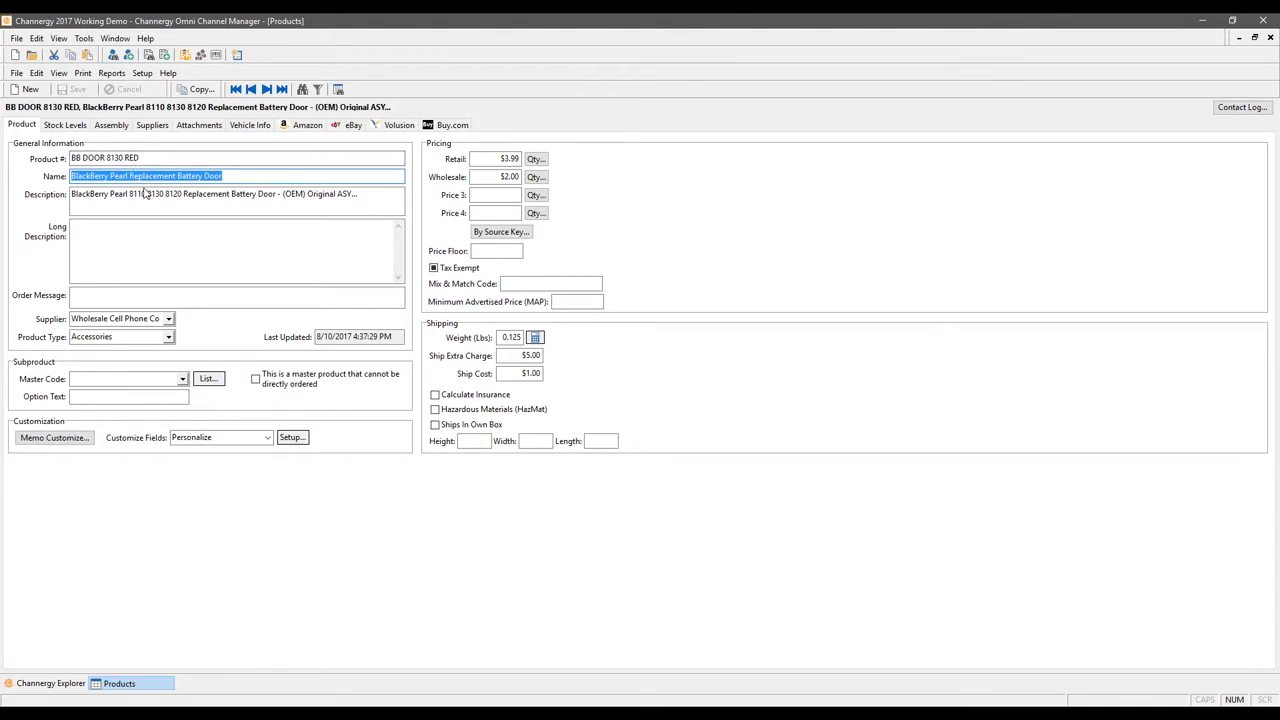
pyautogui.moveTo(375, 194); pyautogui.dragTo(100, 194)
pyautogui.moveTo(3, 187); pyautogui.dragTo(17, 187)
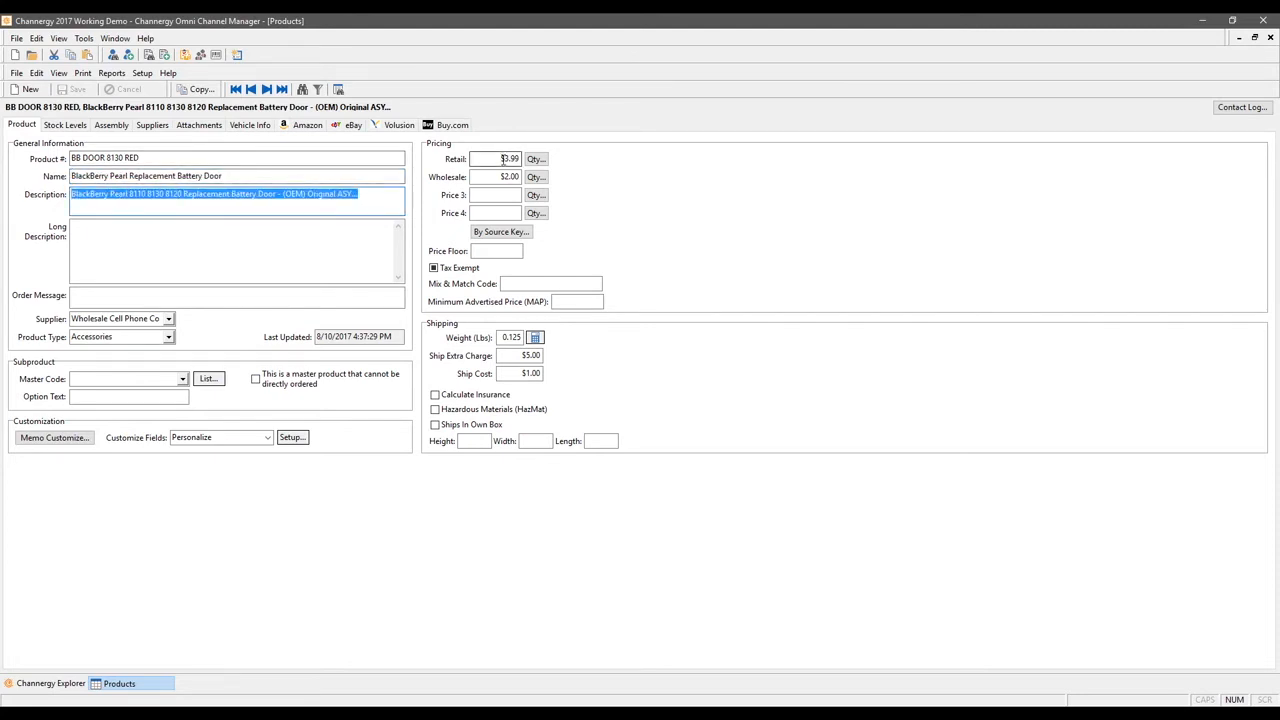
pyautogui.click(133, 236)
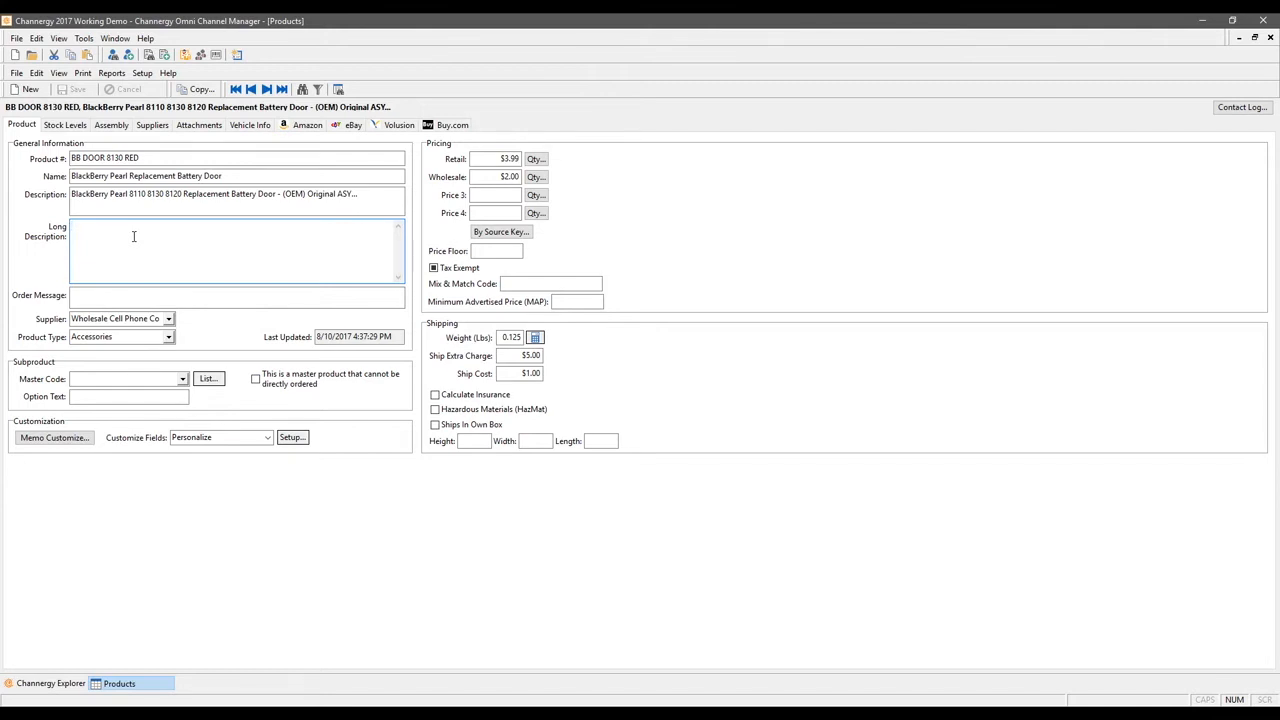
pyautogui.click(99, 300)
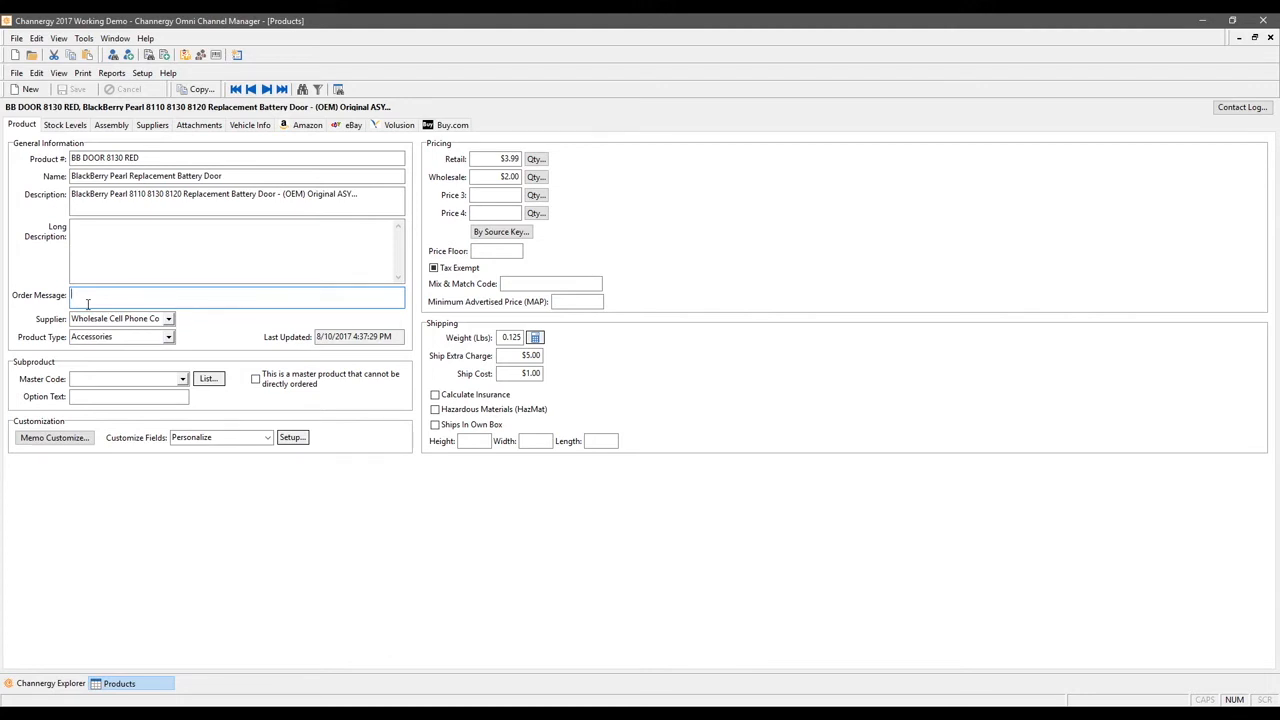
pyautogui.click(155, 318)
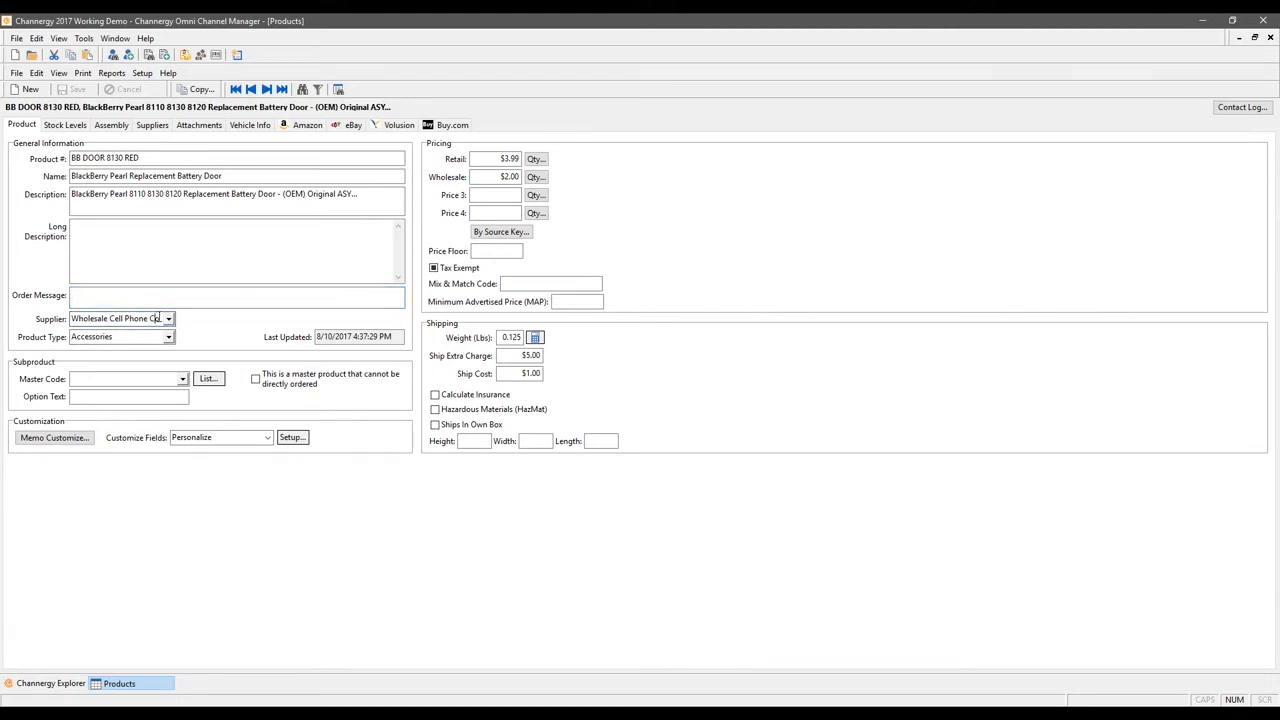
# Step: Examine the Cell Phones Etc supplier entry's product number, price, unit of measure and minimum quantity, and return to the general product details
pyautogui.click(152, 125)
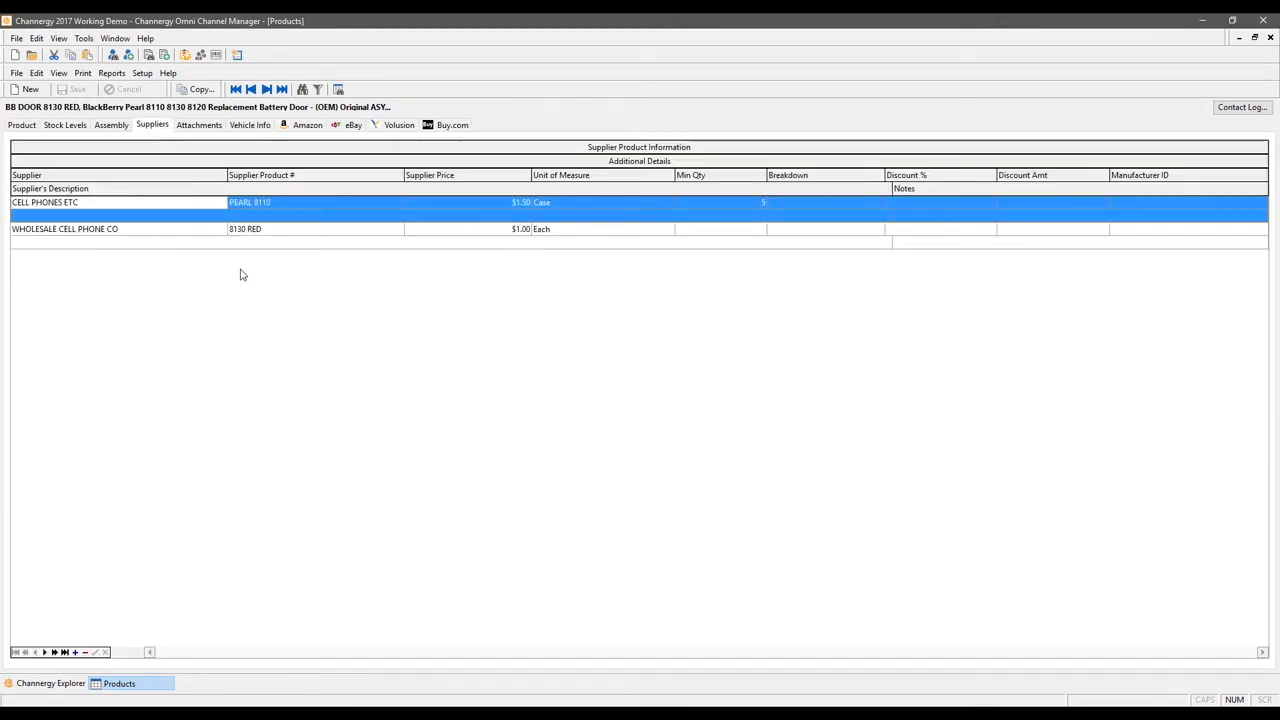
pyautogui.click(243, 202)
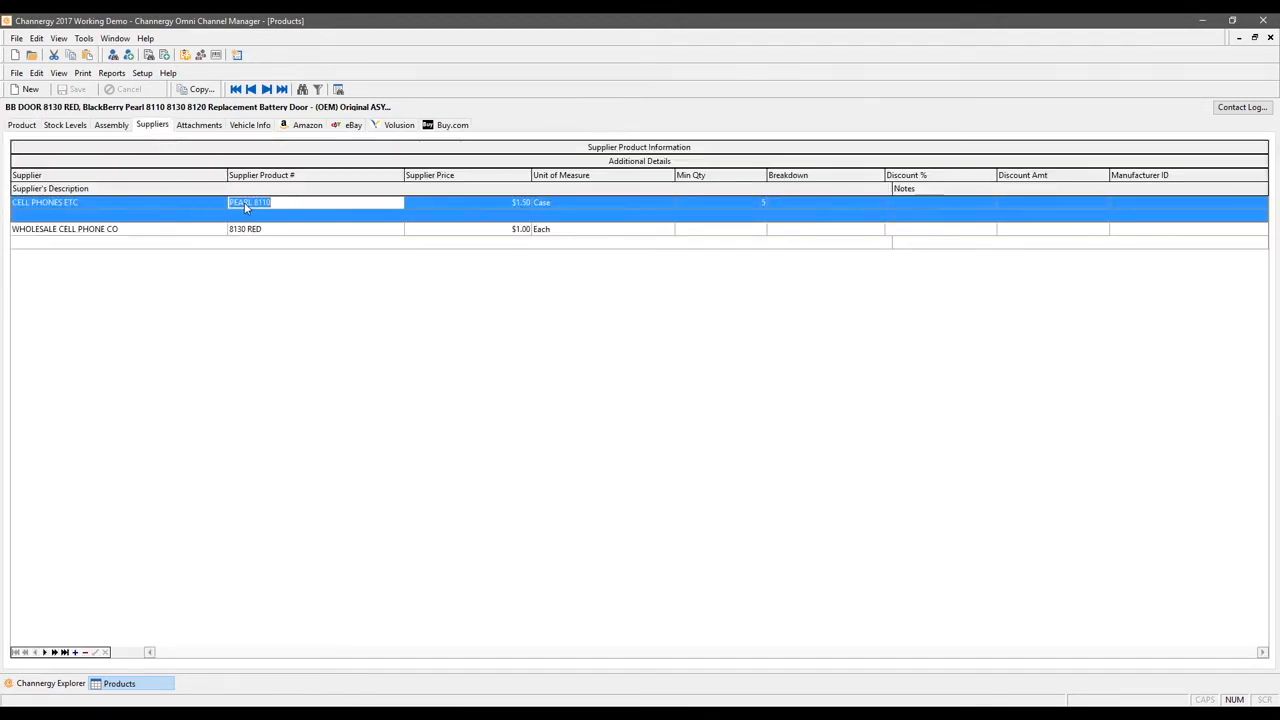
pyautogui.click(512, 202)
pyautogui.click(556, 203)
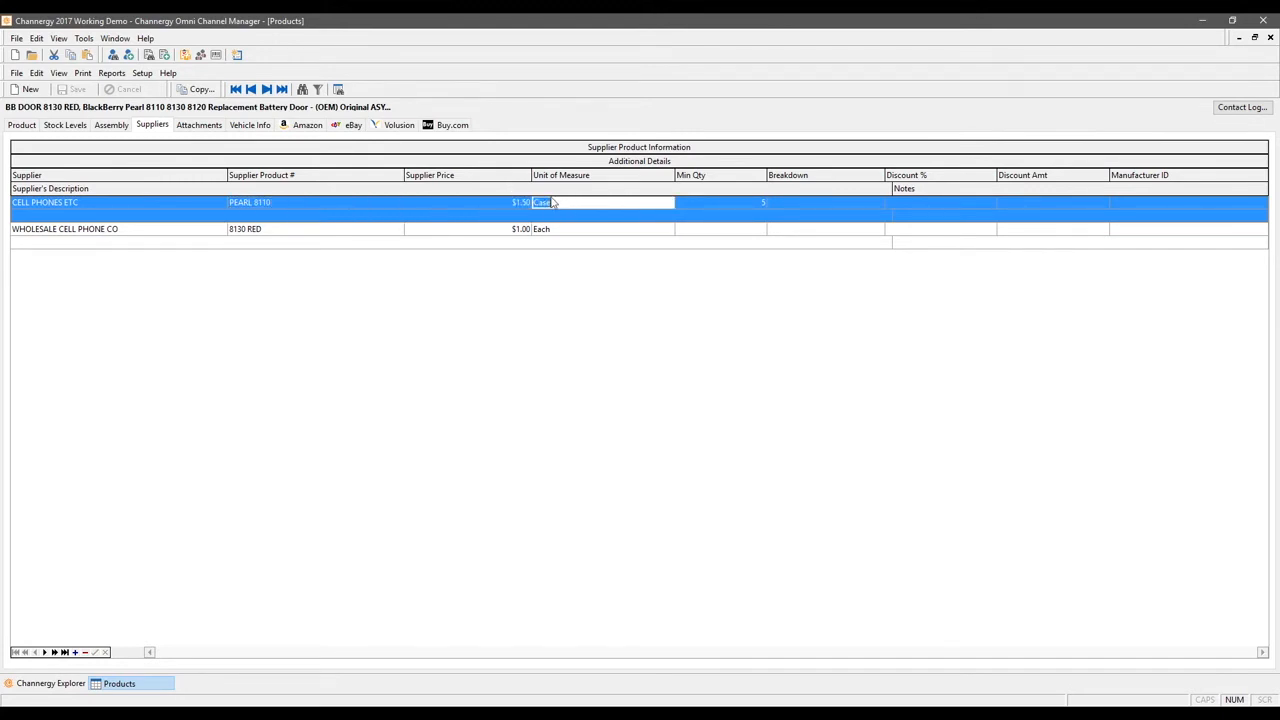
pyautogui.click(719, 204)
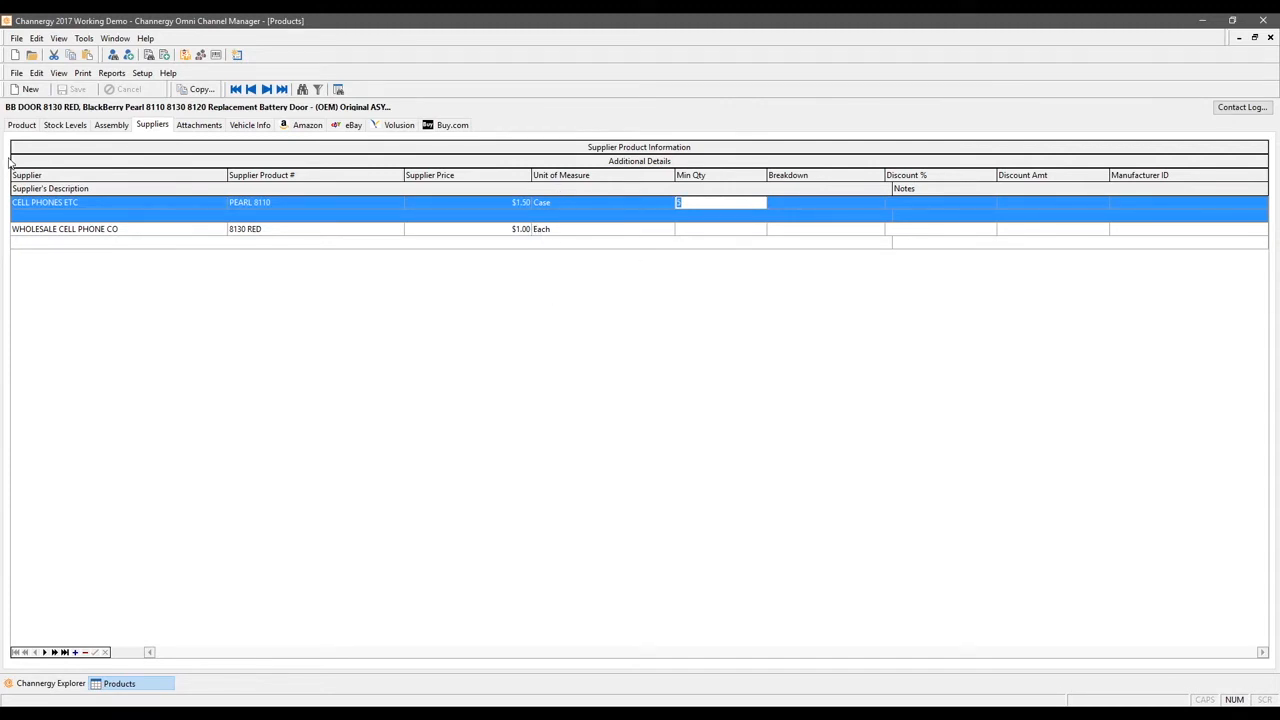
pyautogui.click(30, 125)
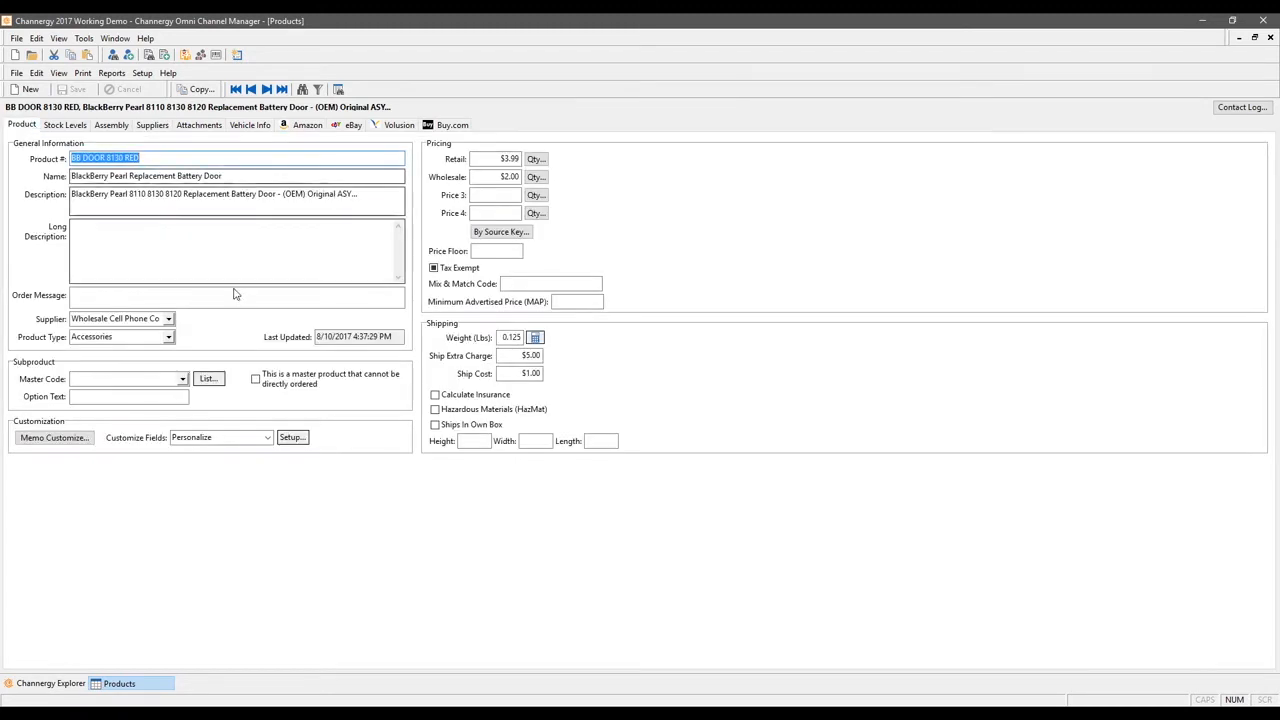
# Step: Choose Accessories as the product type and enter "Do not eat" as the product's memo customization
pyautogui.click(168, 338)
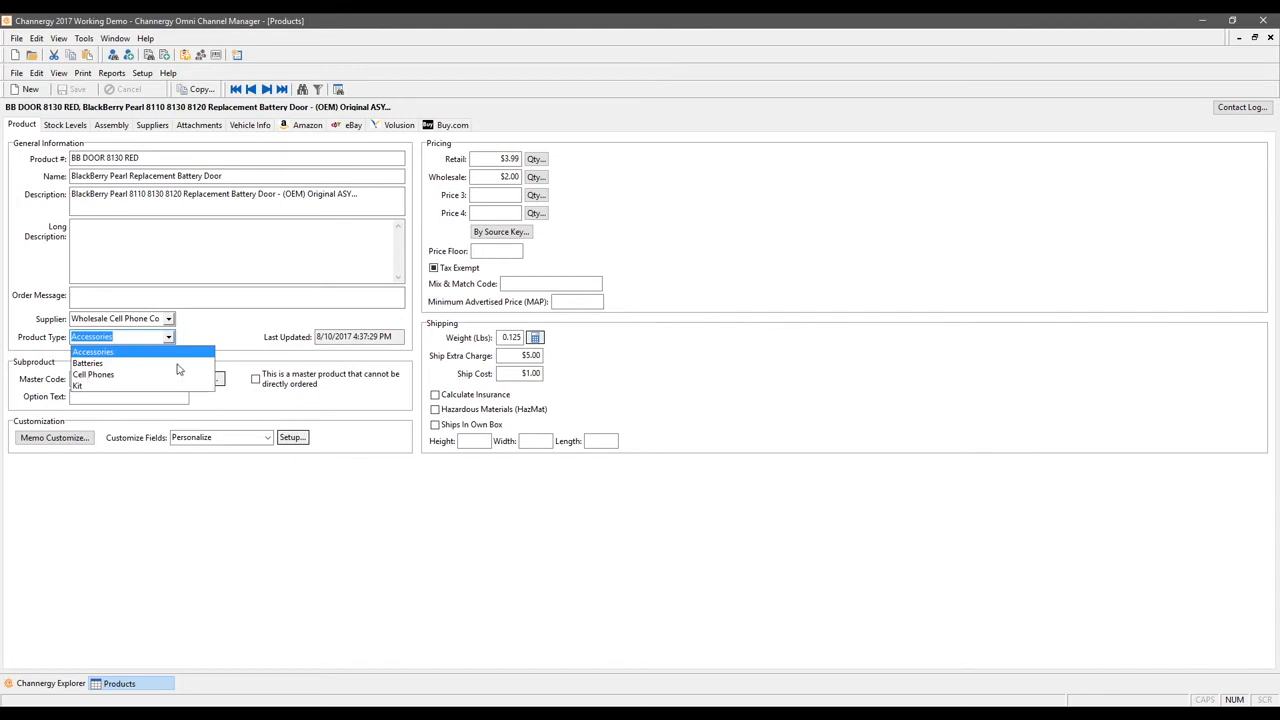
pyautogui.click(120, 353)
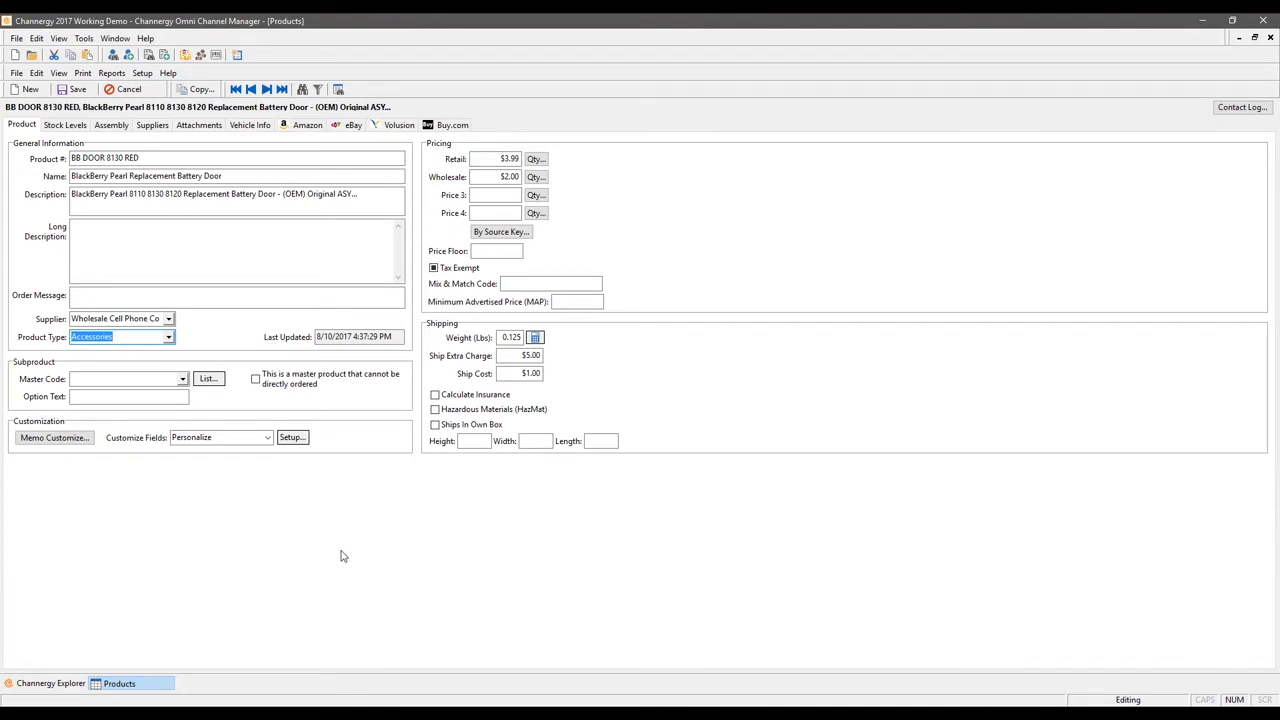
pyautogui.click(68, 442)
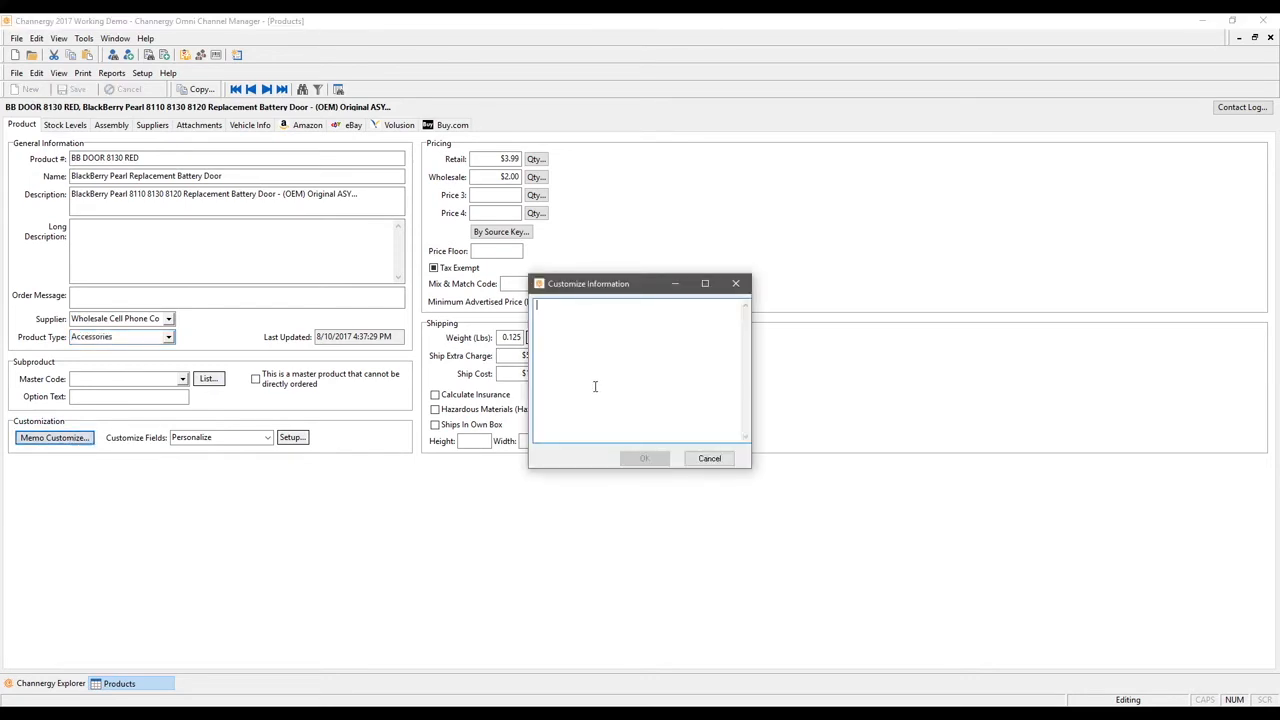
pyautogui.write('Do not eat')
pyautogui.click(645, 458)
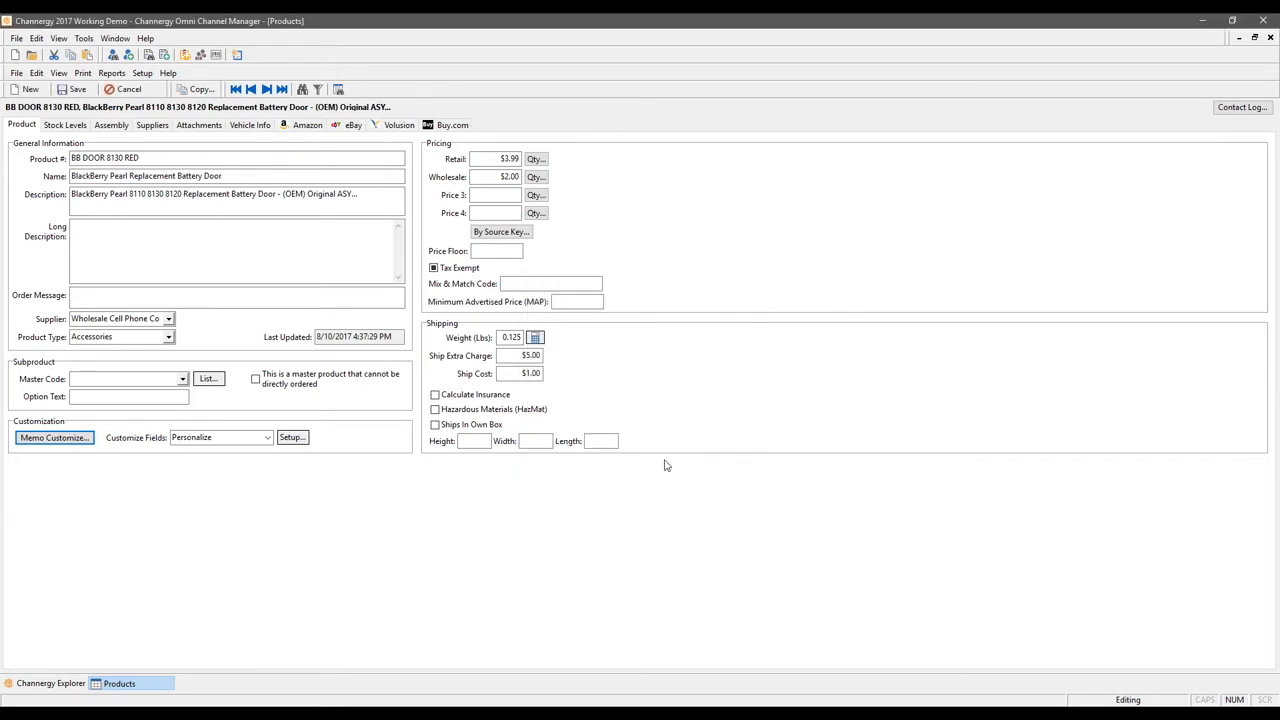
# Step: Review the copy-from and data type options in the Personalize customization setup without changing them
pyautogui.click(299, 439)
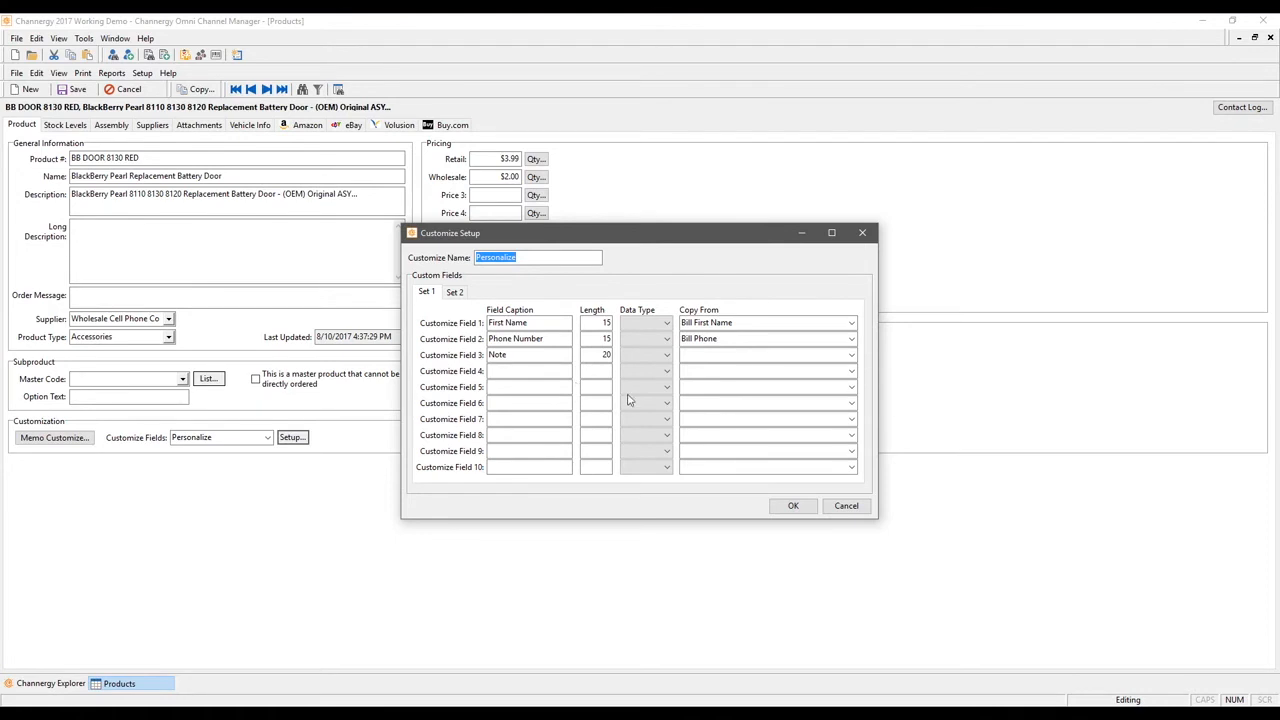
pyautogui.click(851, 325)
pyautogui.click(851, 327)
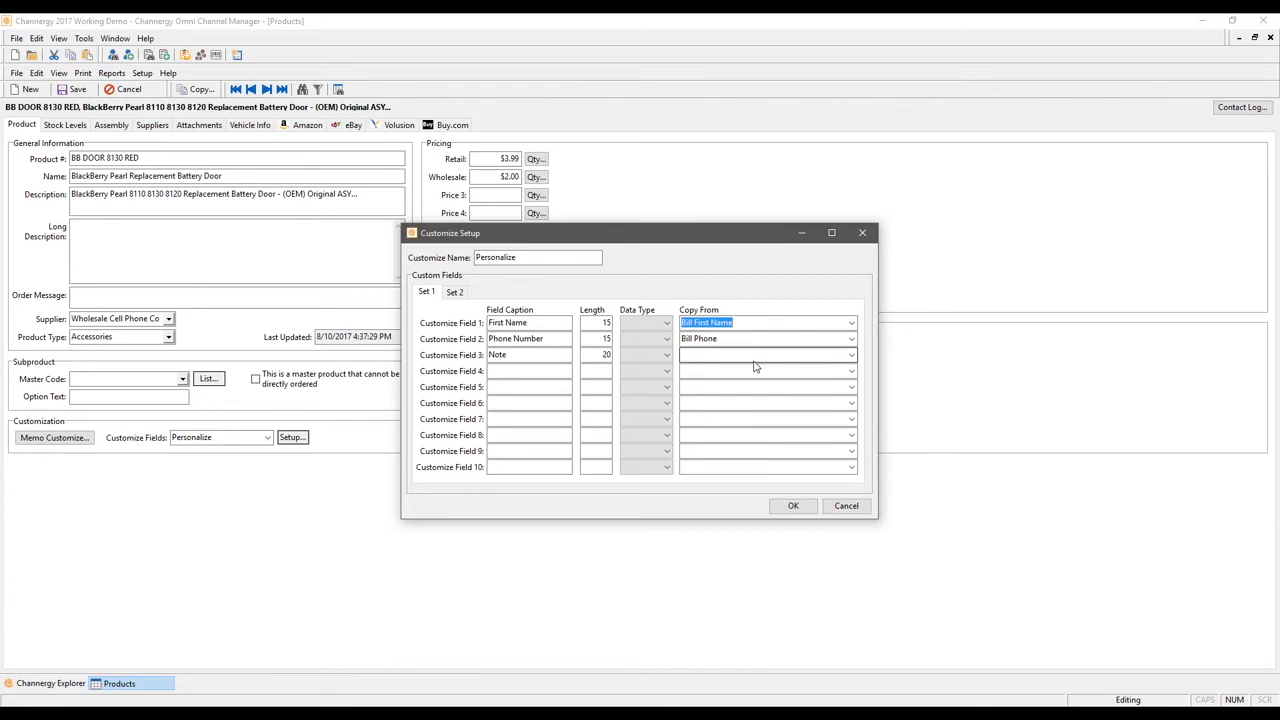
pyautogui.click(667, 356)
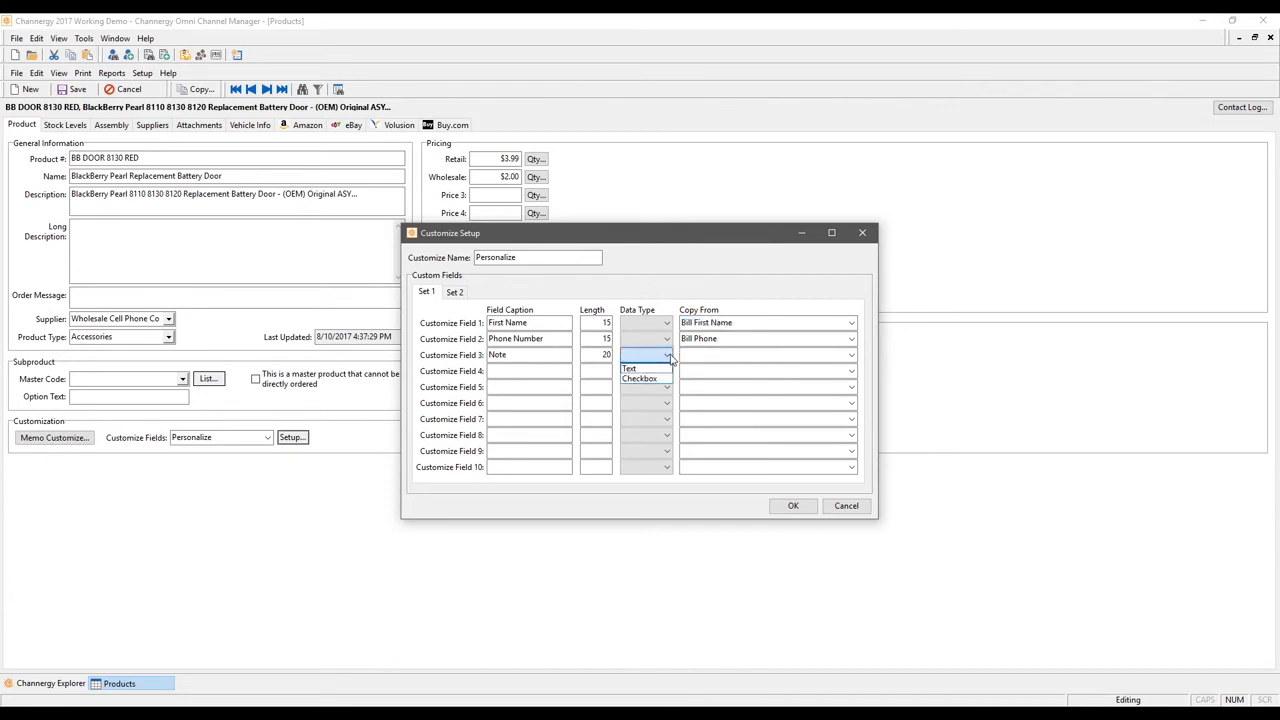
pyautogui.click(698, 357)
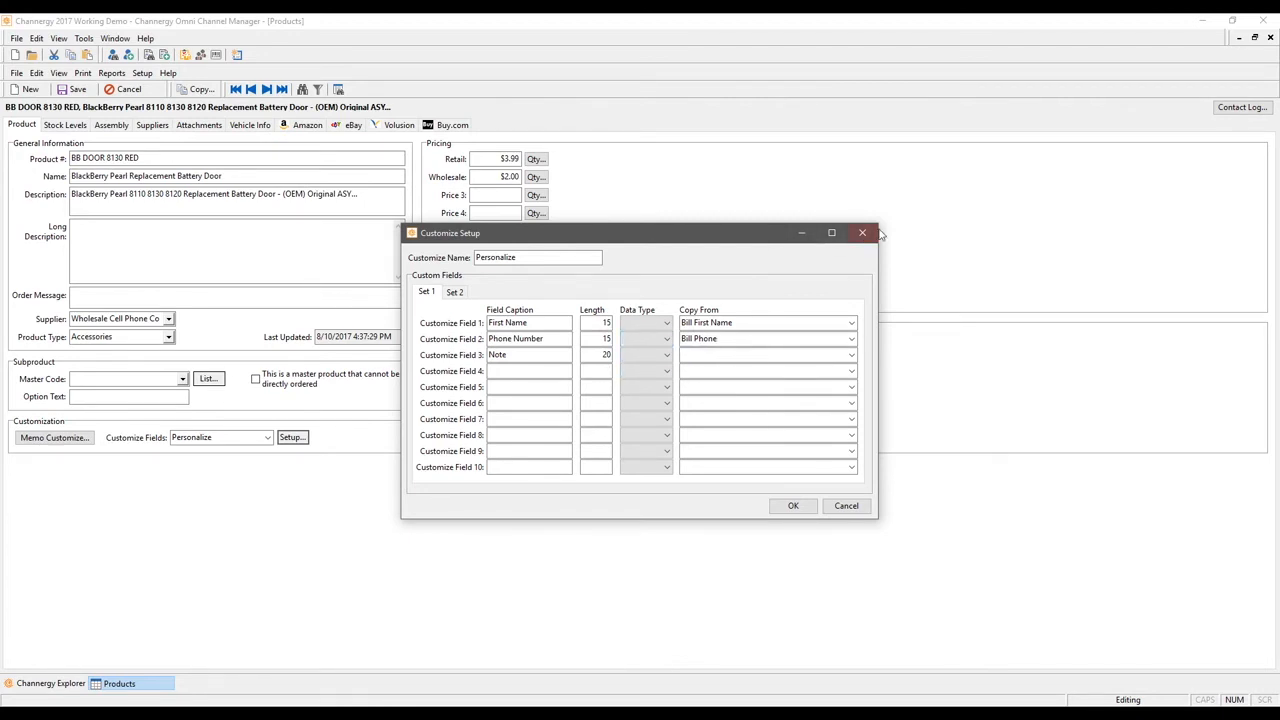
pyautogui.click(846, 506)
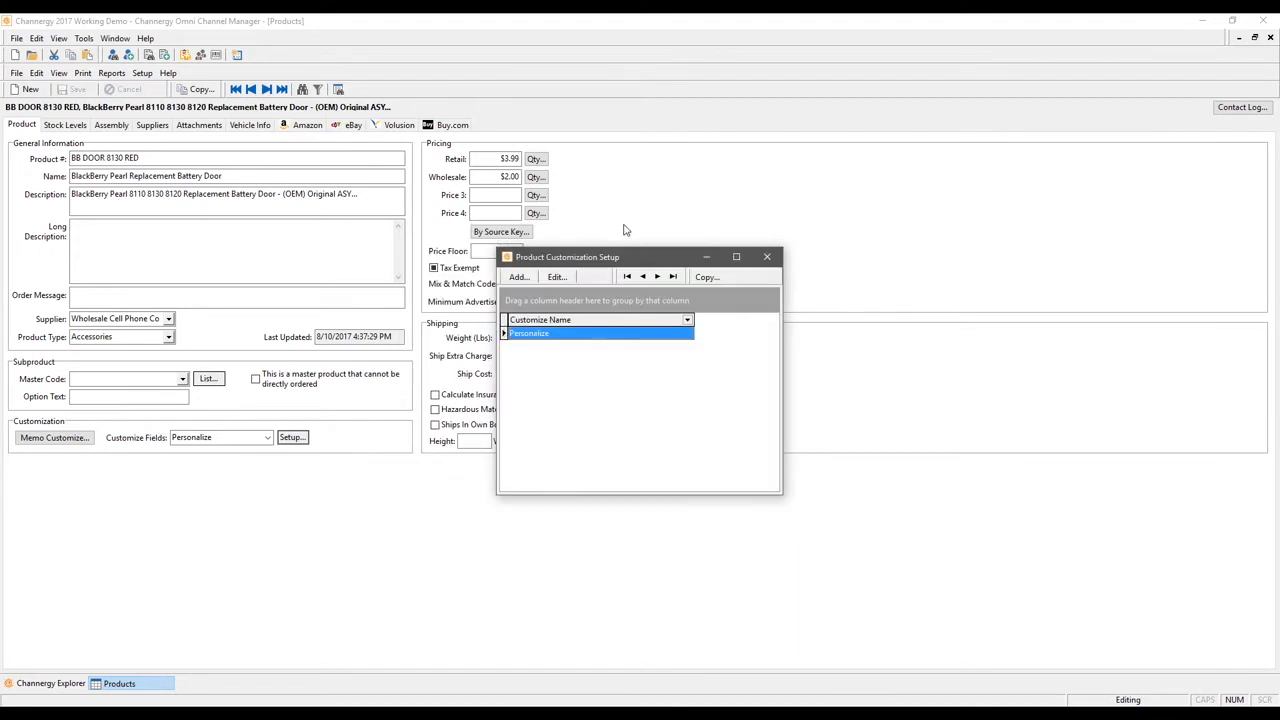
pyautogui.click(766, 255)
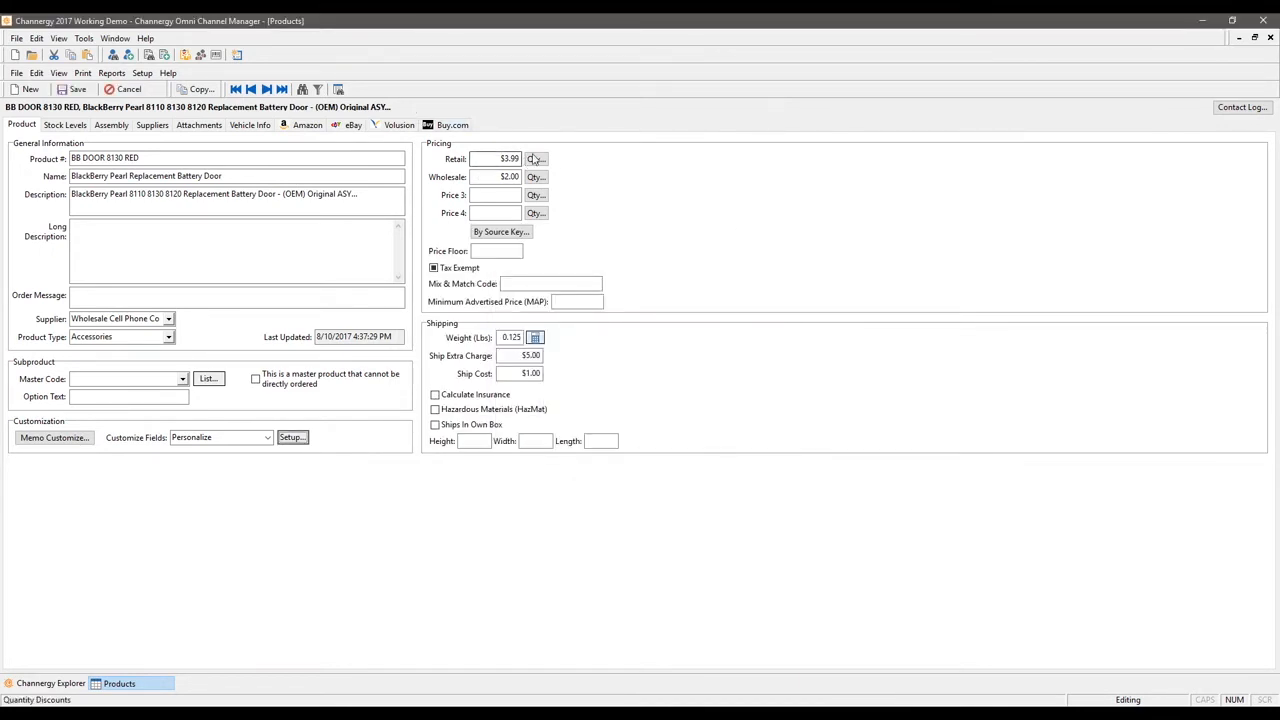
# Step: Add a retail quantity discount for quantities 5 to 10 at a unit price of $3.50
pyautogui.click(492, 177)
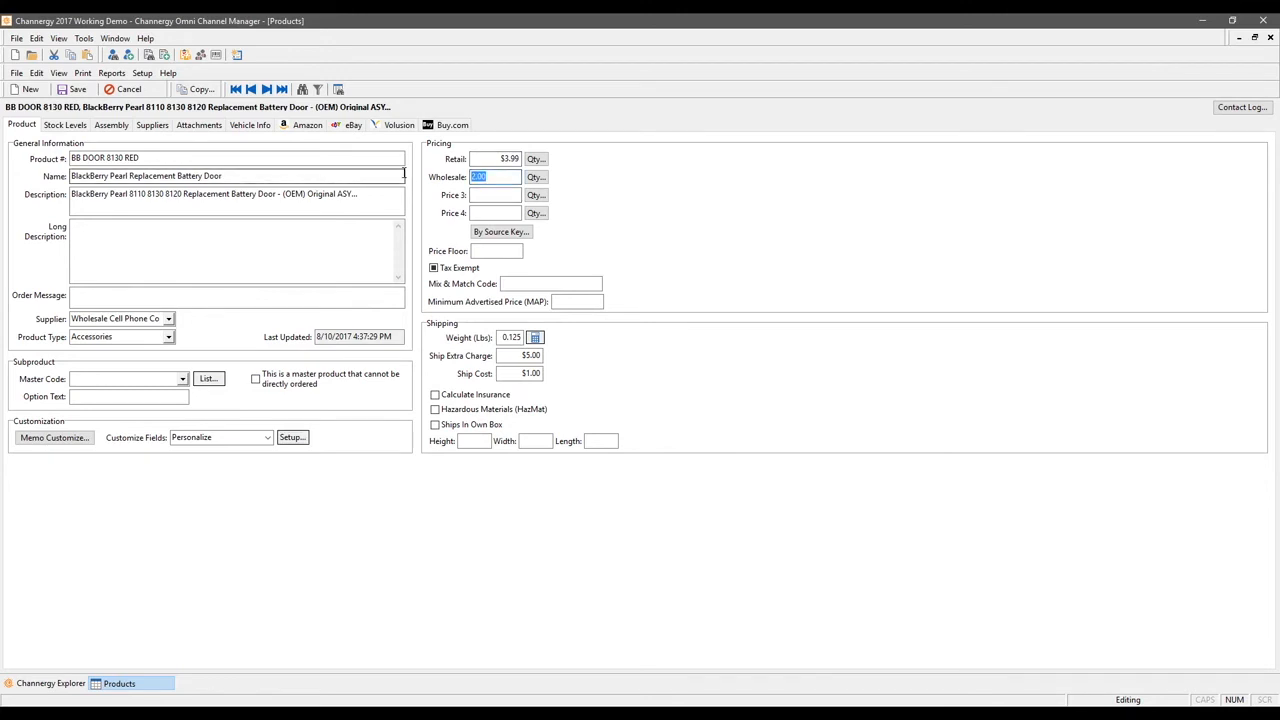
pyautogui.click(536, 159)
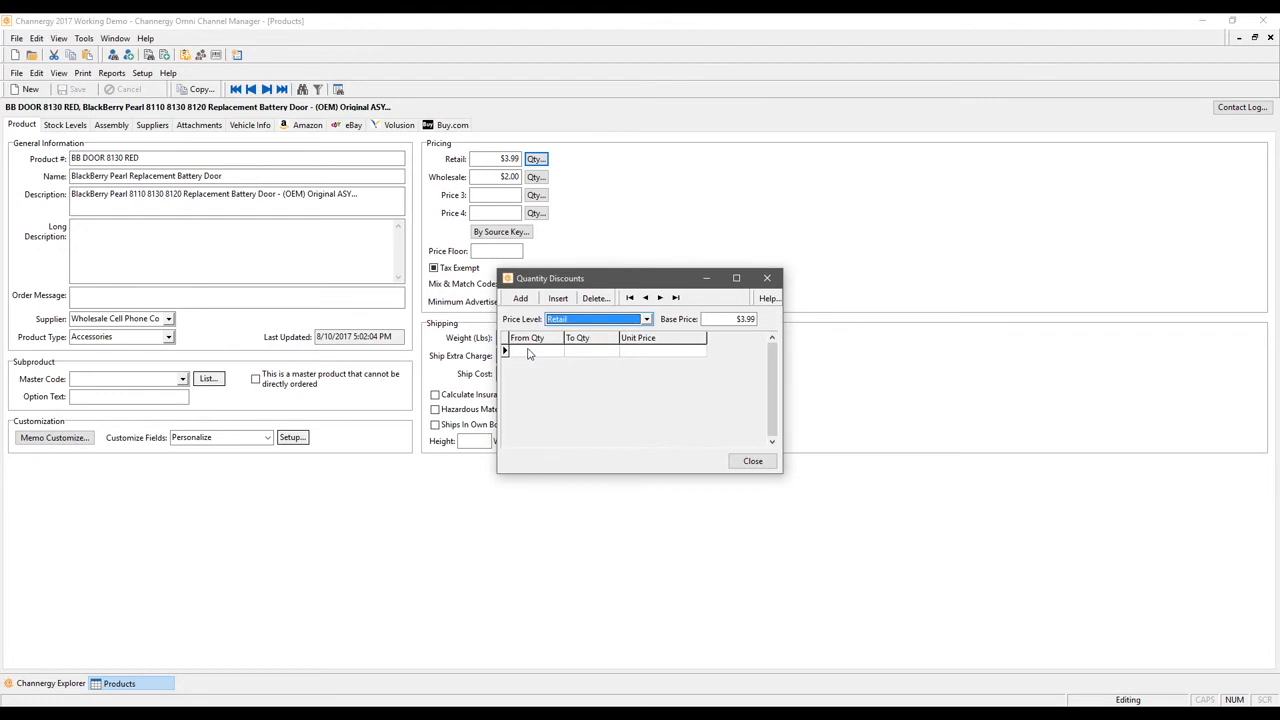
pyautogui.click(538, 339)
pyautogui.write('1')
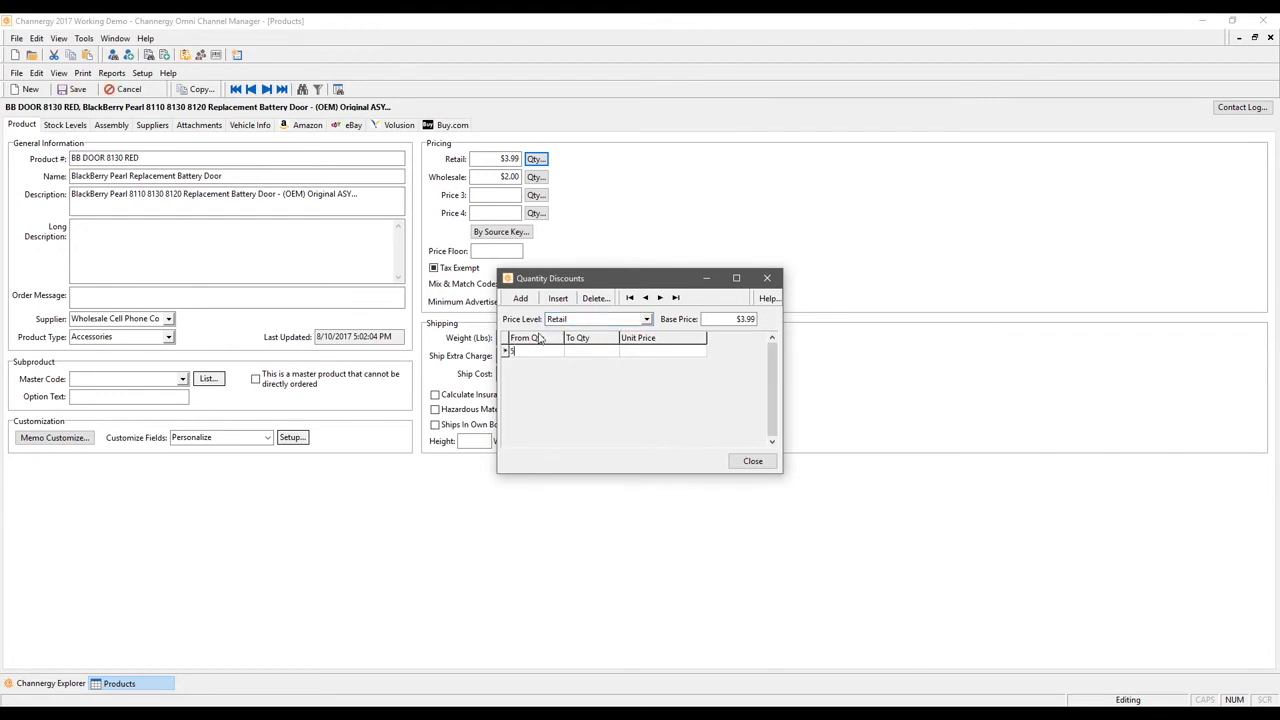
pyautogui.press('Tab')
pyautogui.write('10')
pyautogui.press('Tab')
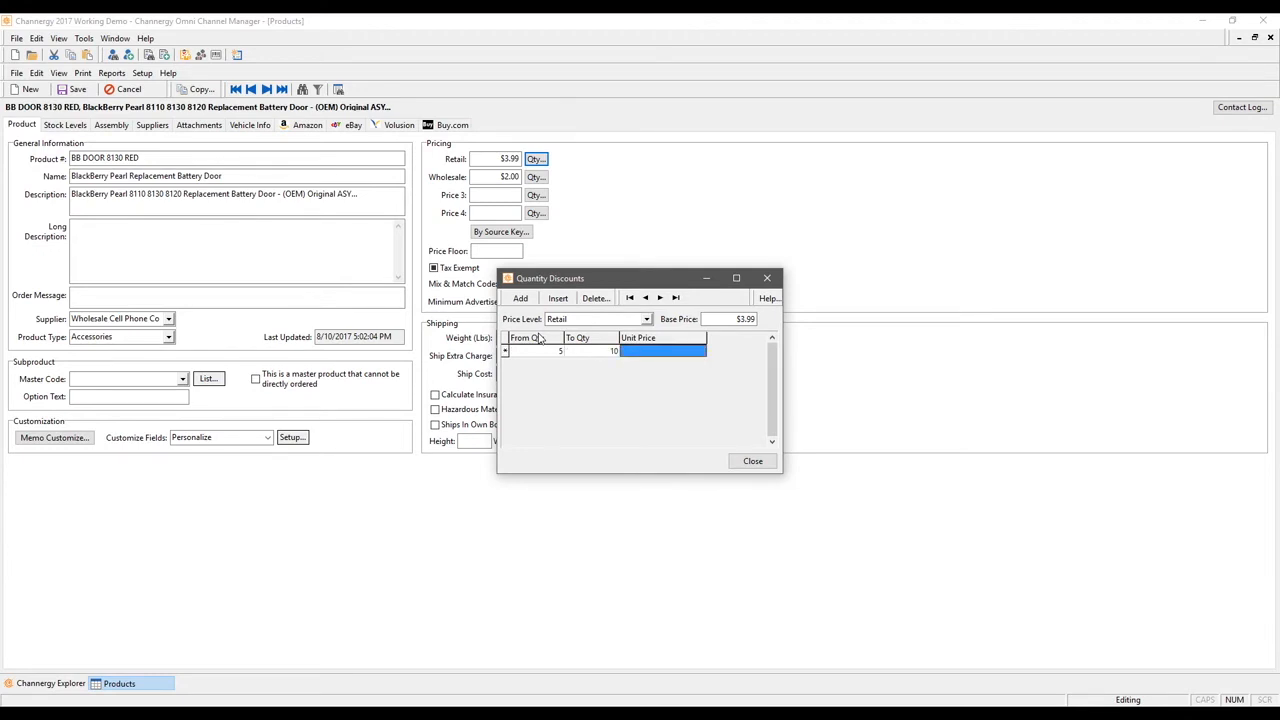
pyautogui.write('3.50')
pyautogui.press('Tab')
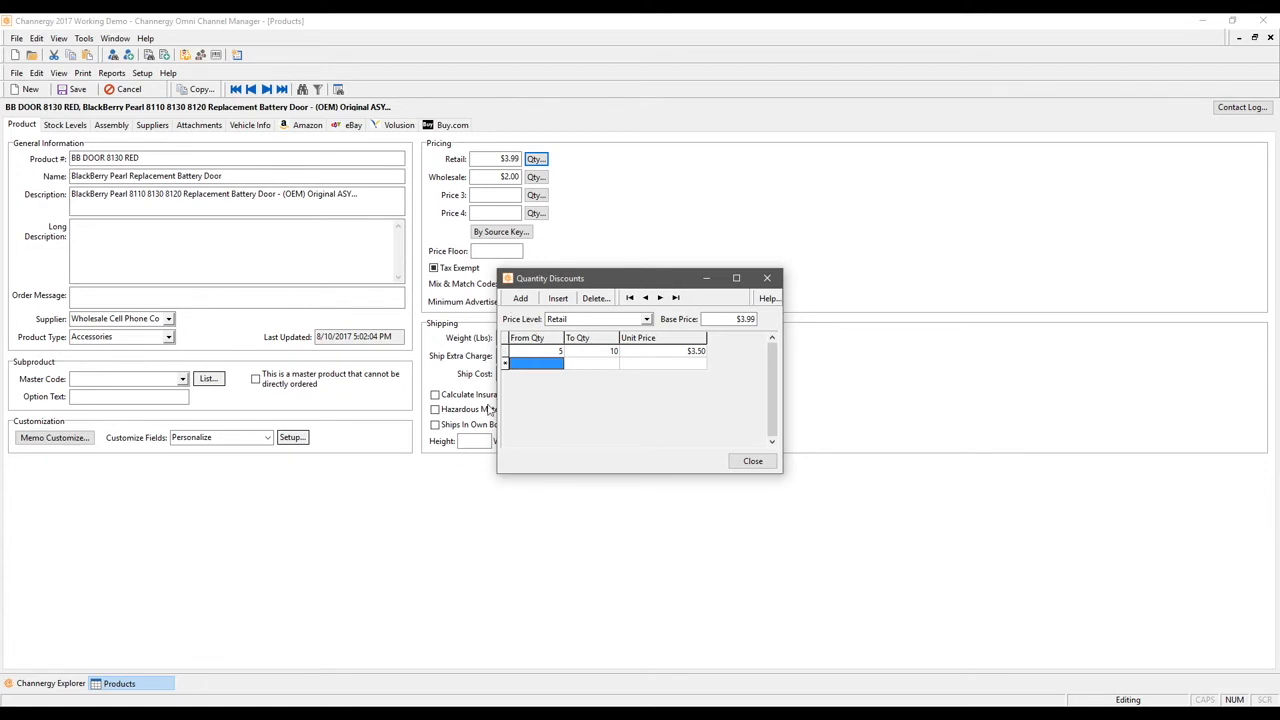
pyautogui.click(753, 462)
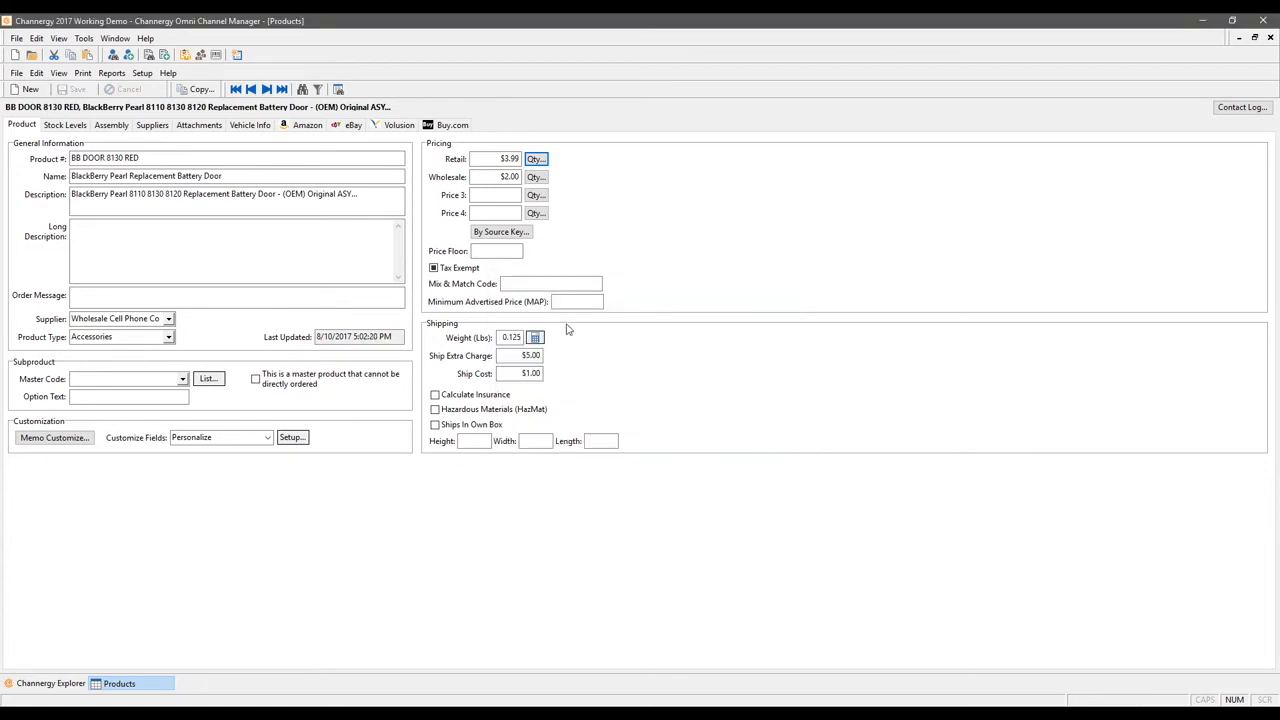
# Step: Set the product's Mix & Match Code to 123 and view the weight calculator without entering a weight
pyautogui.click(540, 284)
pyautogui.write('123')
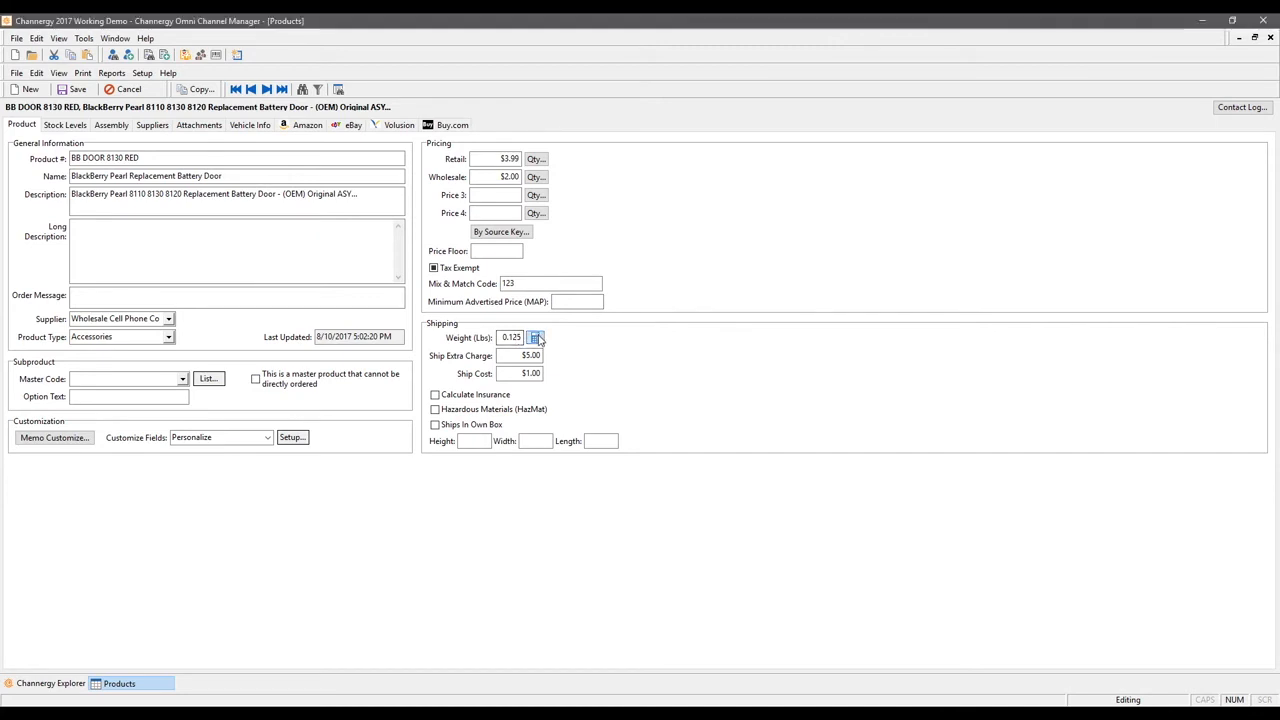
pyautogui.click(535, 337)
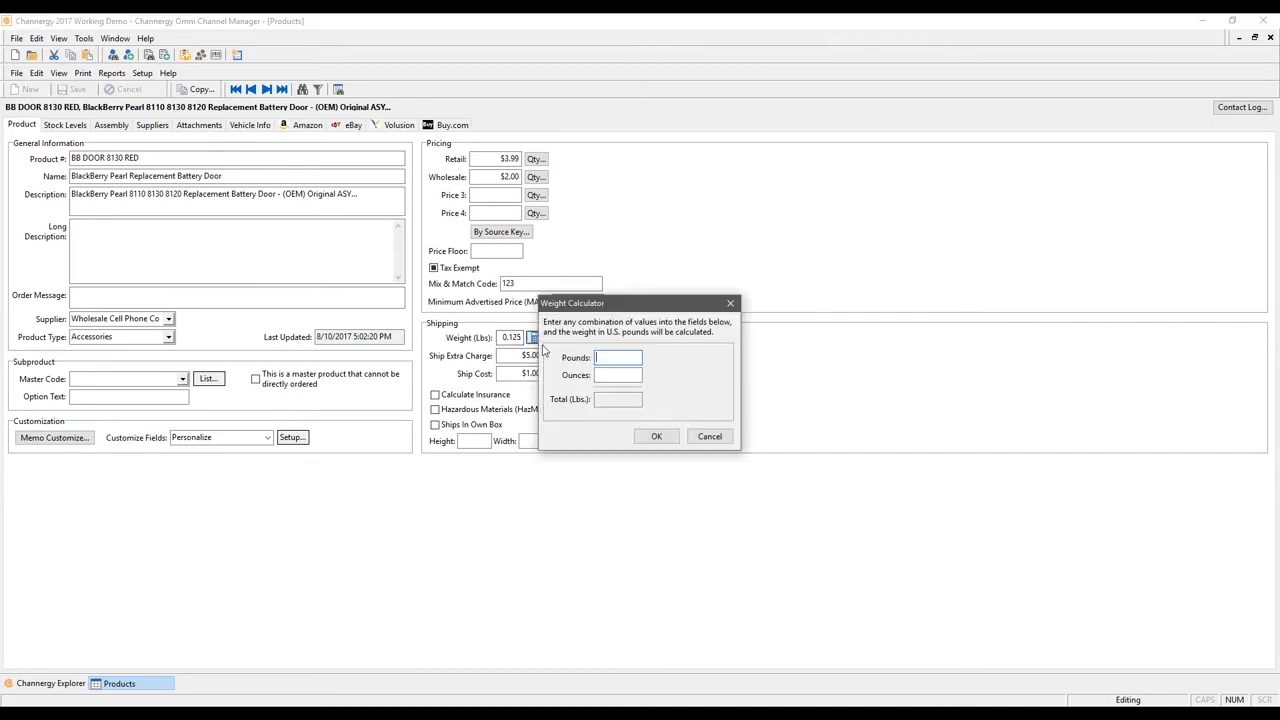
pyautogui.click(709, 436)
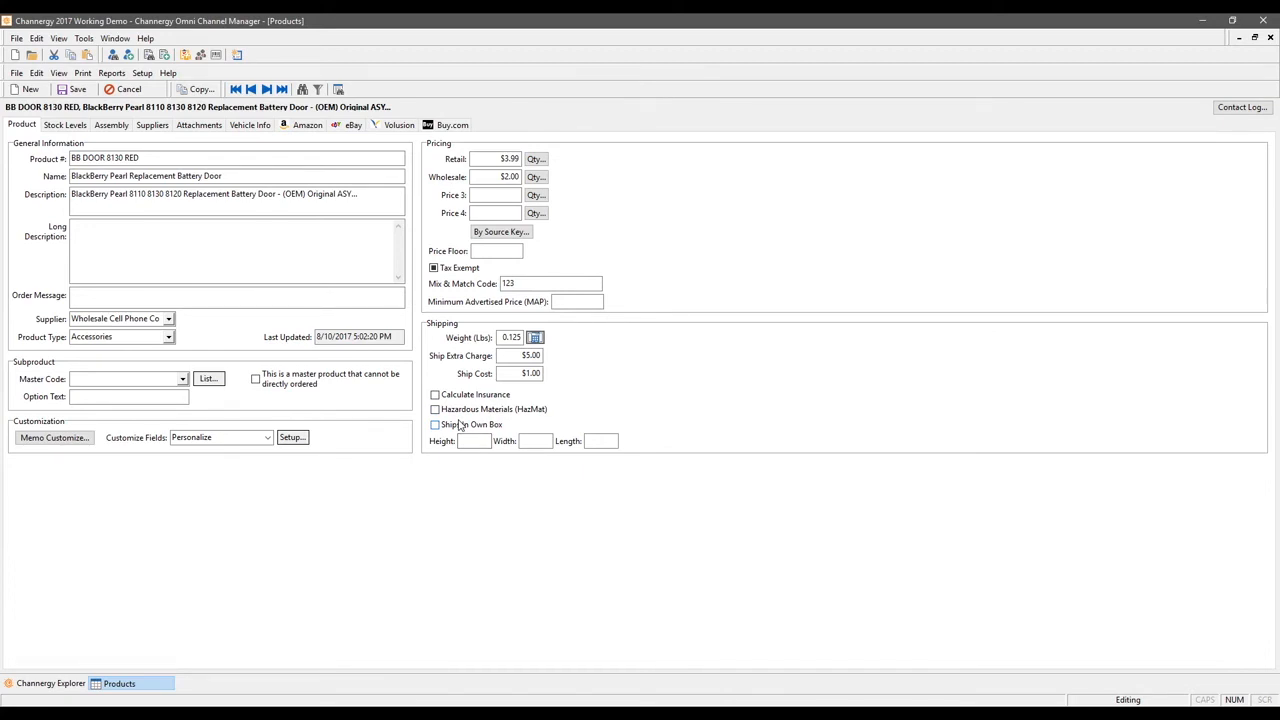
pyautogui.click(487, 438)
# Step: In the stock level settings, mark the product as discontinued, disallow backorders and allow substitution
pyautogui.click(62, 126)
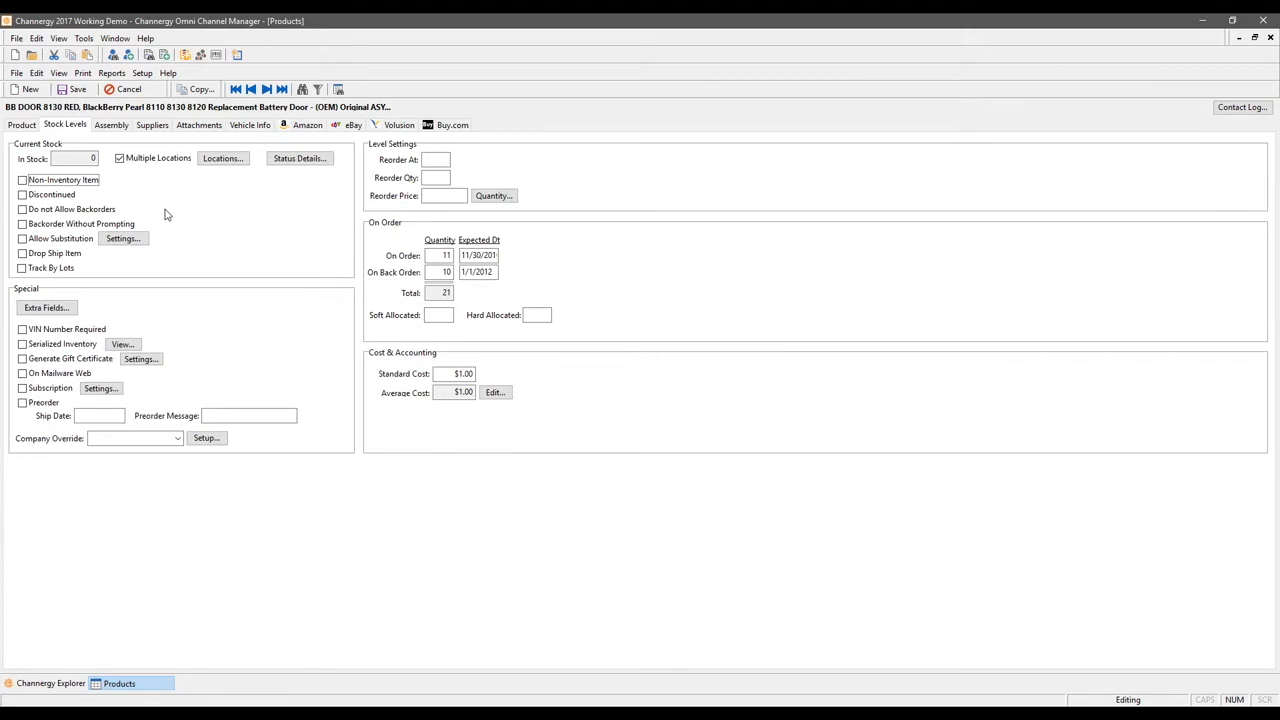
pyautogui.click(52, 182)
pyautogui.click(52, 181)
pyautogui.click(51, 196)
pyautogui.click(57, 211)
pyautogui.click(62, 241)
# Step: Try BB-00001 and BB-00004 as the first two substitute products, and discard the substitute settings
pyautogui.click(122, 238)
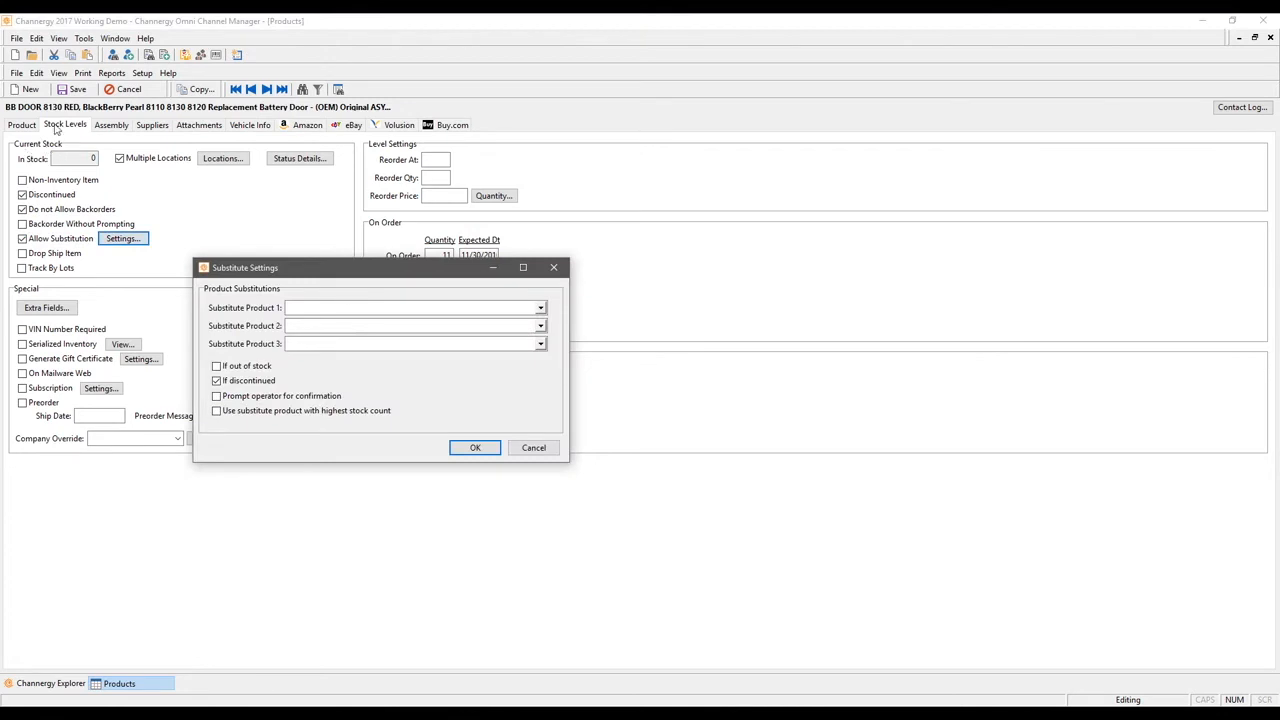
pyautogui.click(541, 308)
pyautogui.click(320, 356)
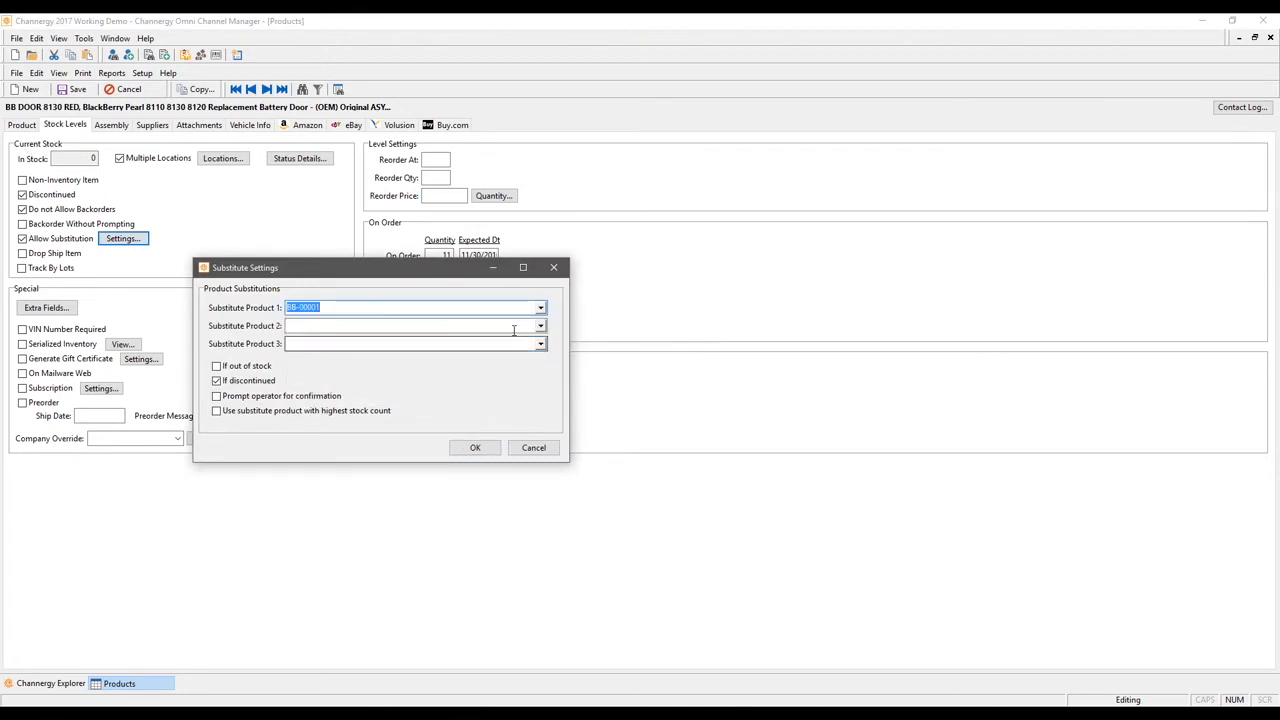
pyautogui.click(514, 326)
pyautogui.click(315, 408)
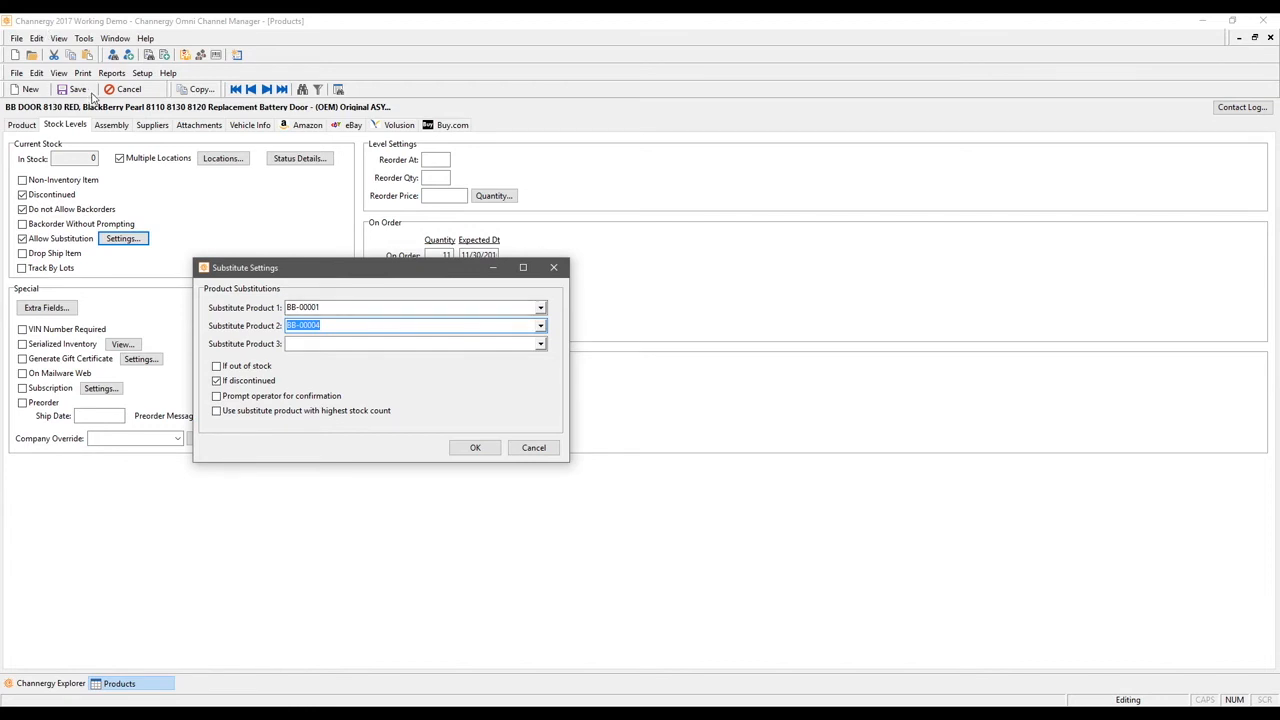
pyautogui.moveTo(406, 262); pyautogui.dragTo(414, 304)
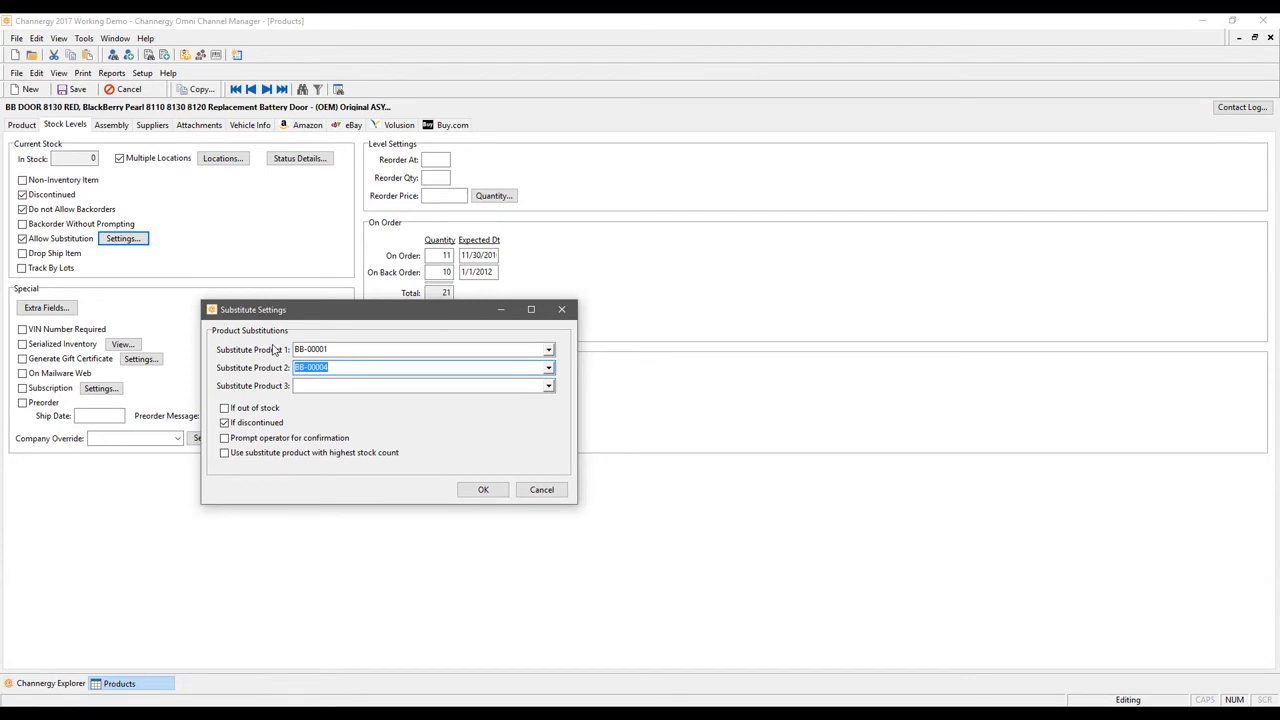
pyautogui.click(540, 491)
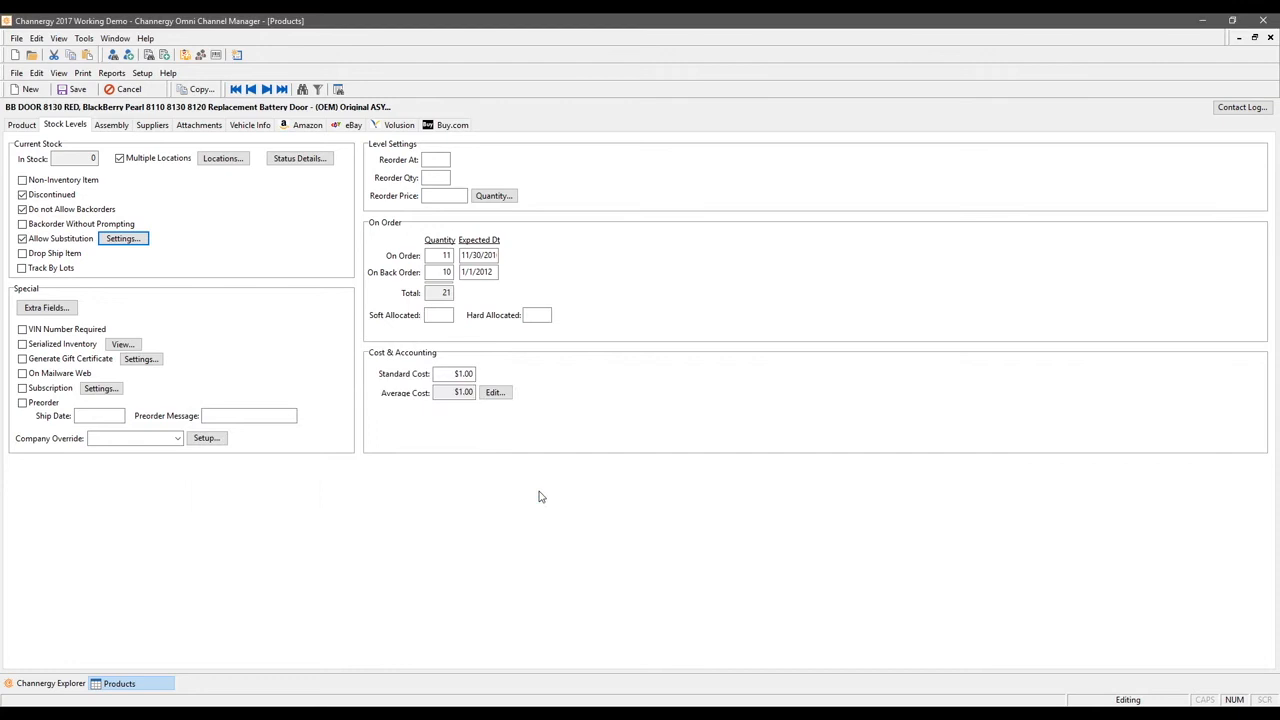
# Step: Clear the product's allow substitution, do not allow backorders and discontinued options
pyautogui.click(52, 239)
pyautogui.click(48, 211)
pyautogui.click(48, 196)
# Step: Turn off multiple locations, set the in-stock quantity to 5, and turn multiple locations back on
pyautogui.click(140, 160)
pyautogui.click(75, 158)
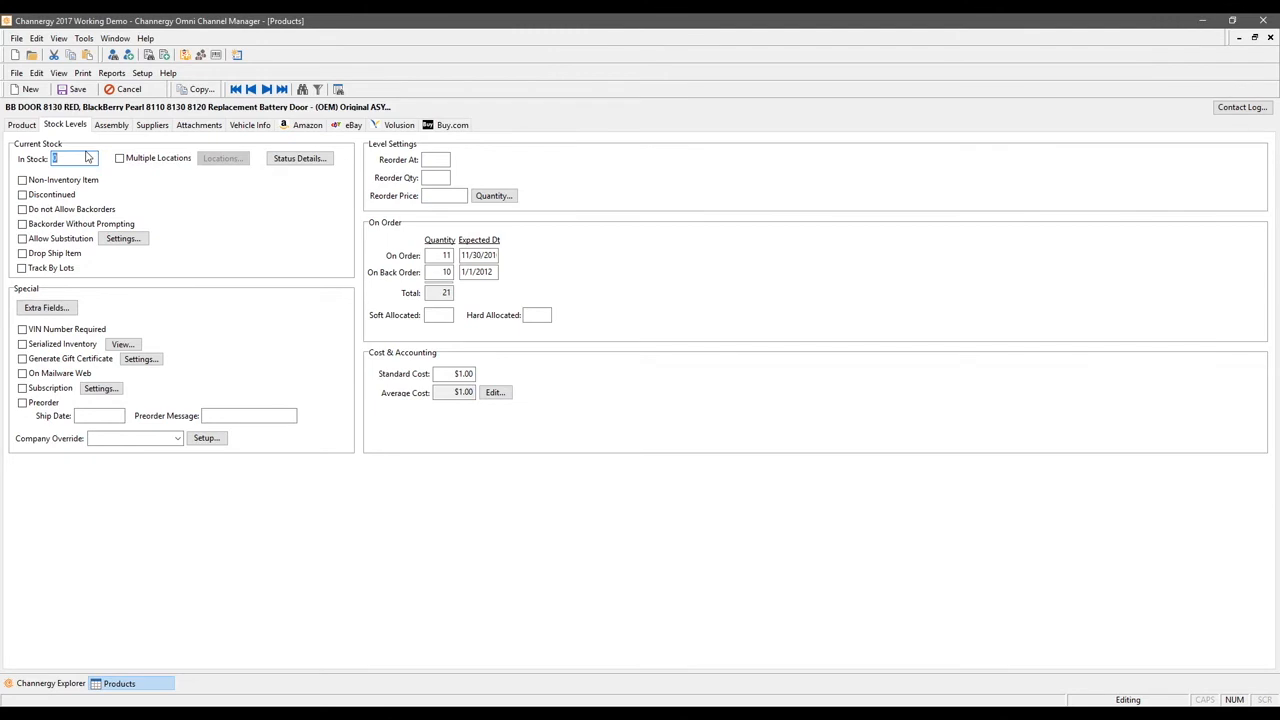
pyautogui.write('5')
pyautogui.click(120, 159)
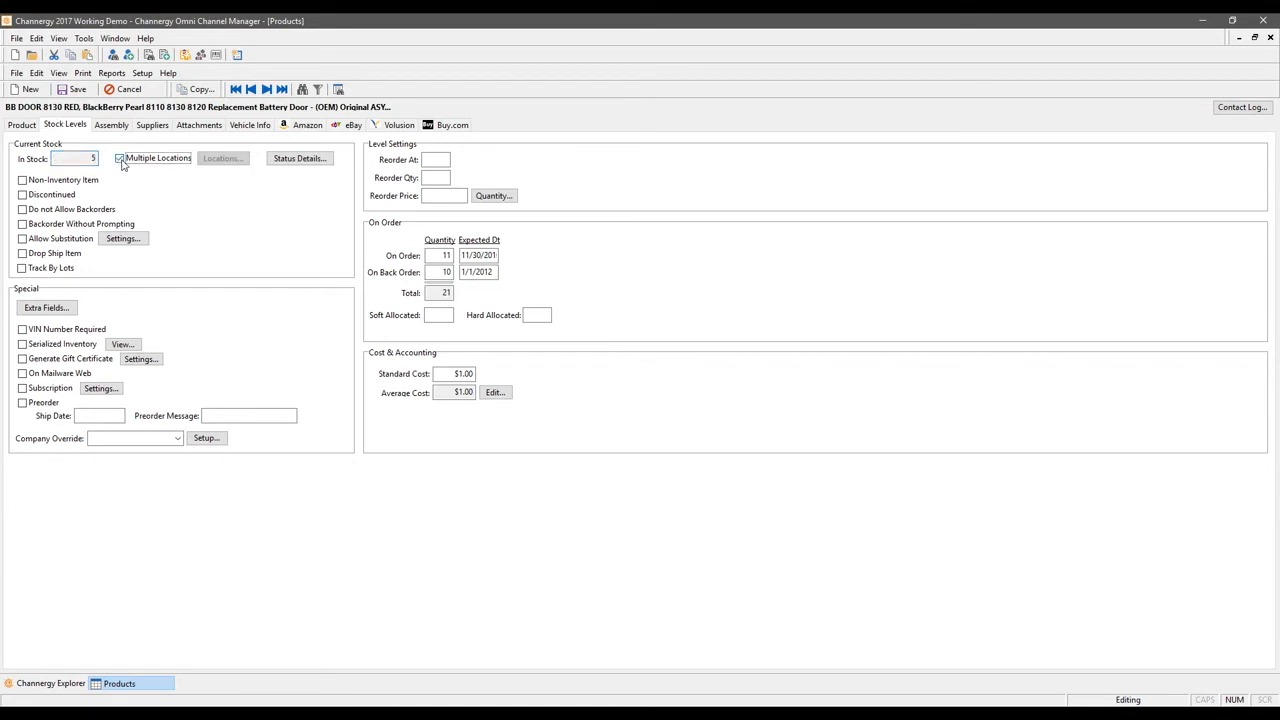
# Step: In the product's locations, change Warehouse 1 to Warehouse 3, Bin 10 with 15 in stock and preference 1
pyautogui.click(238, 160)
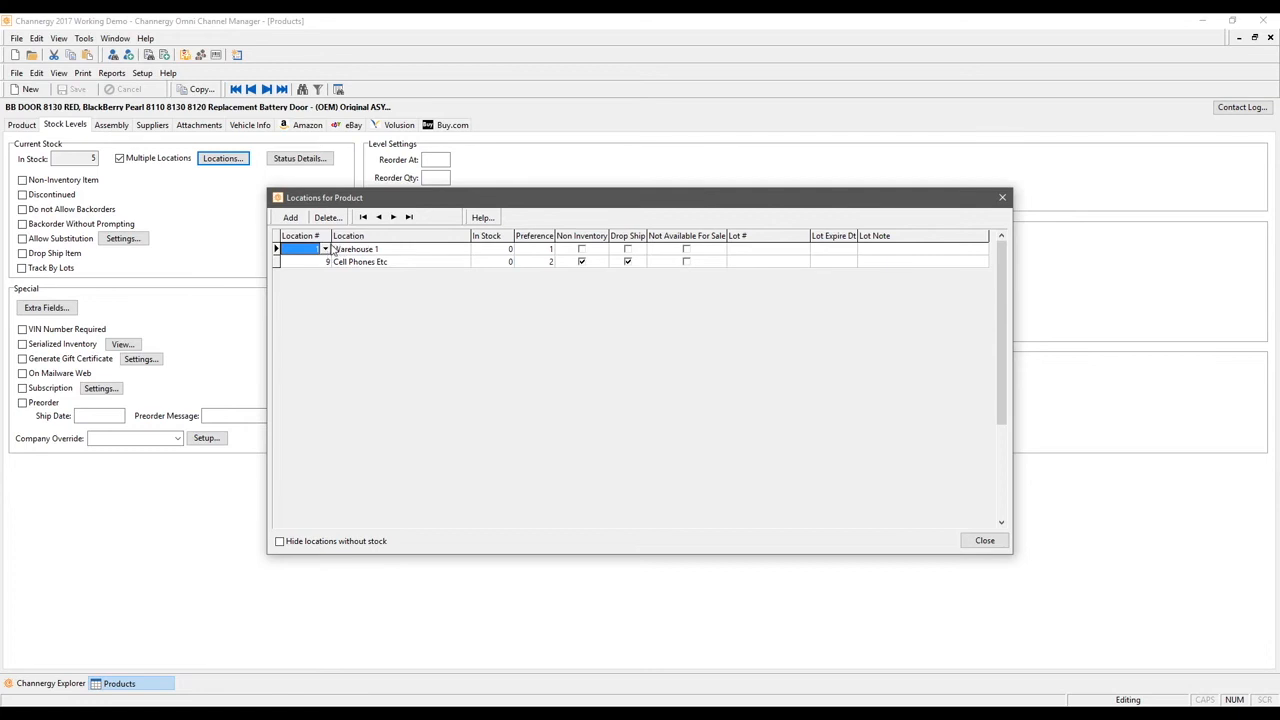
pyautogui.click(326, 249)
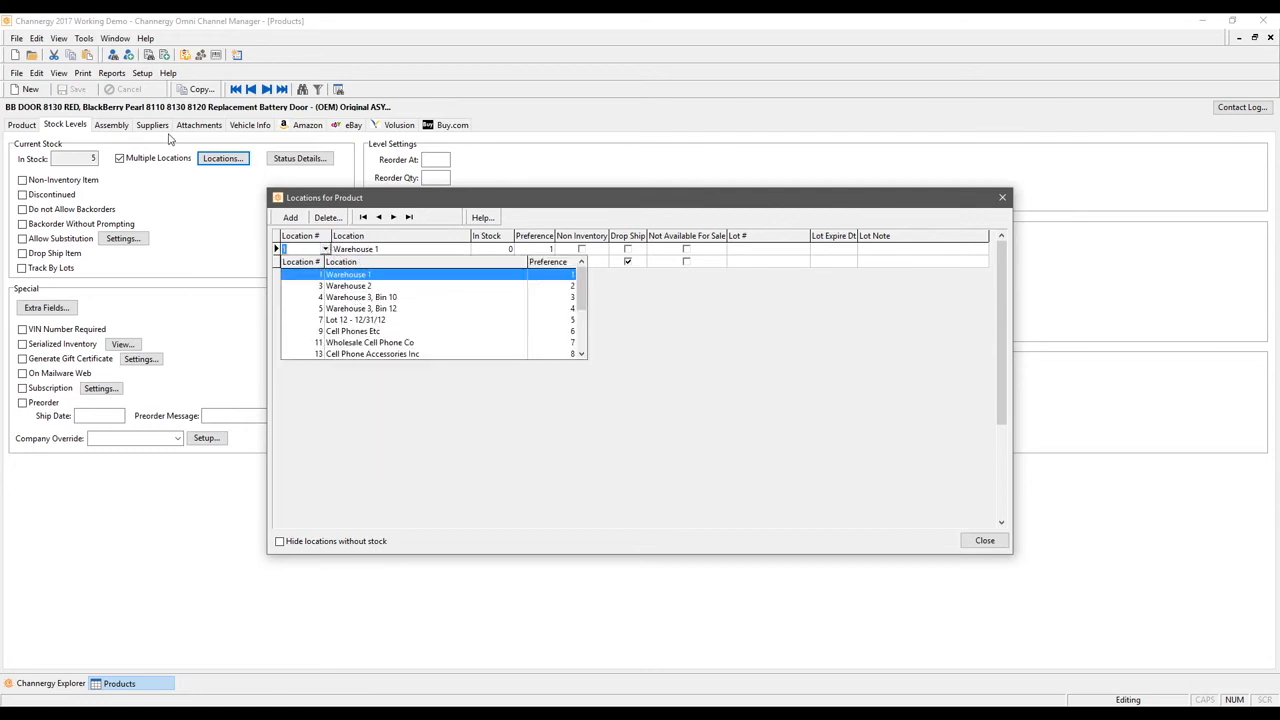
pyautogui.click(378, 298)
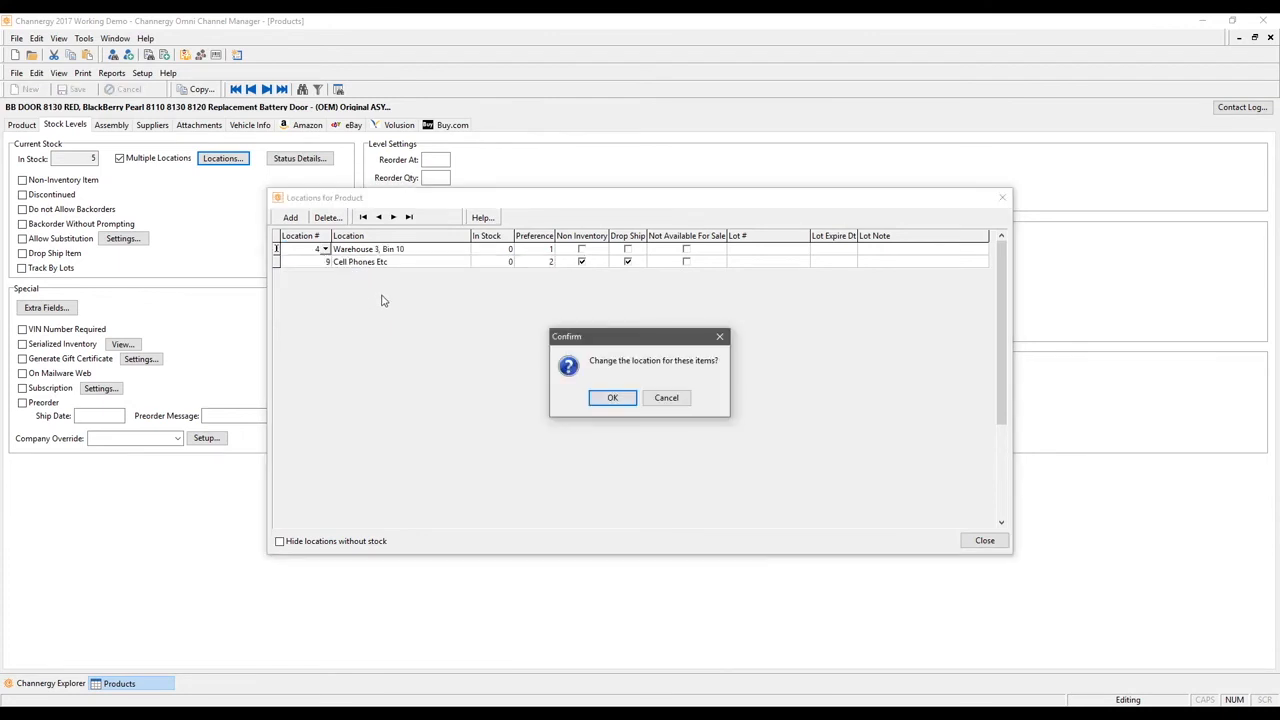
pyautogui.click(612, 398)
pyautogui.click(505, 249)
pyautogui.write('15')
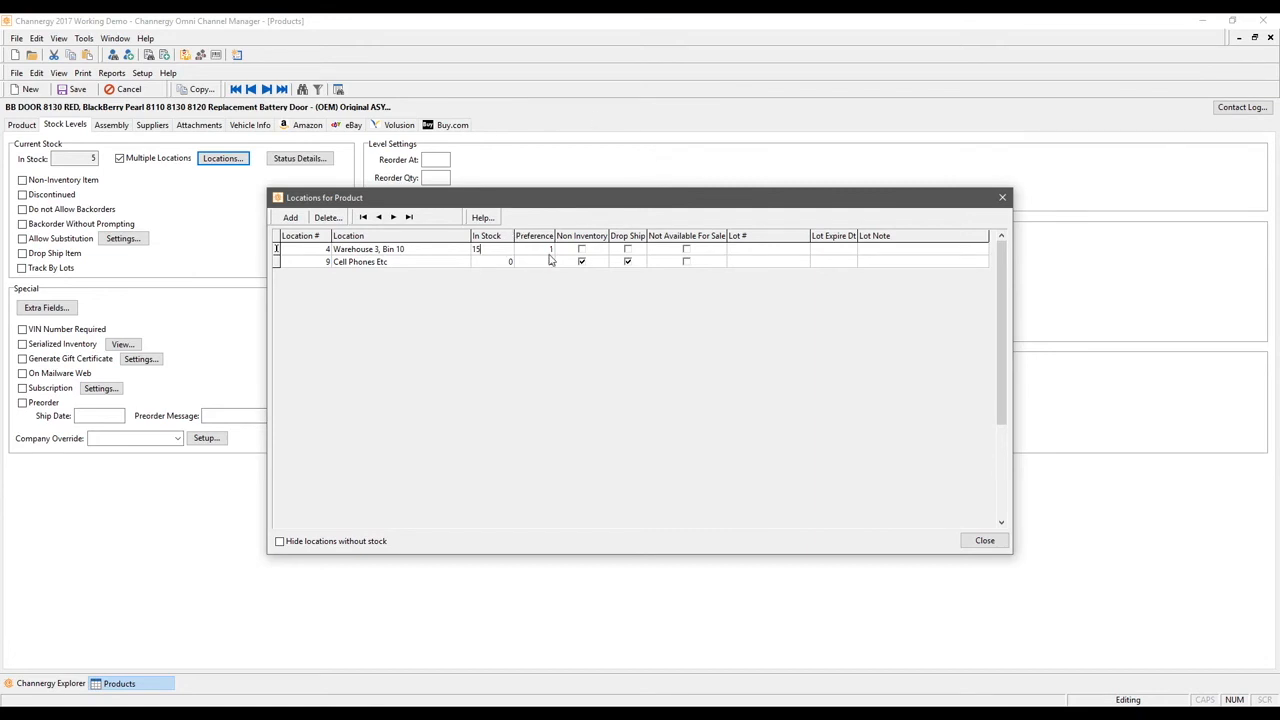
pyautogui.click(548, 249)
pyautogui.write('1')
# Step: For the Cell Phones Etc location, clear the non-inventory option and set the in-stock quantity to 5
pyautogui.click(405, 265)
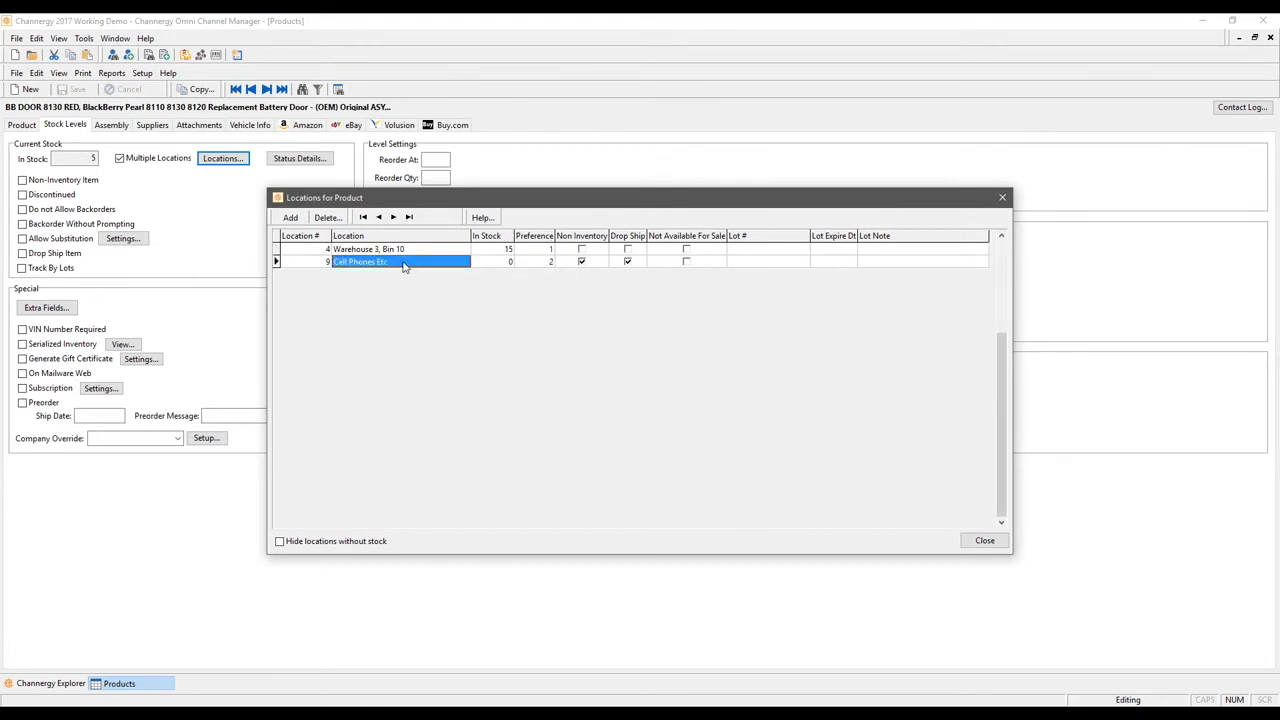
pyautogui.click(582, 262)
pyautogui.click(583, 262)
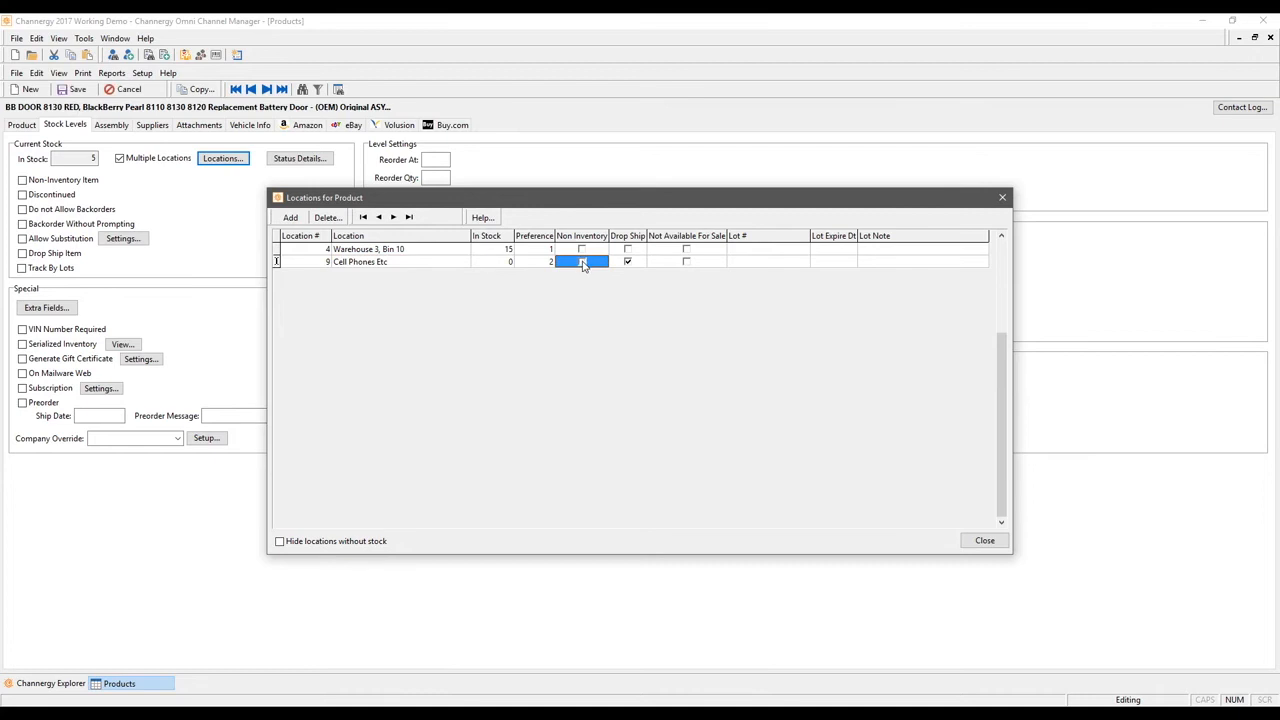
pyautogui.click(512, 266)
pyautogui.write('5')
pyautogui.click(542, 262)
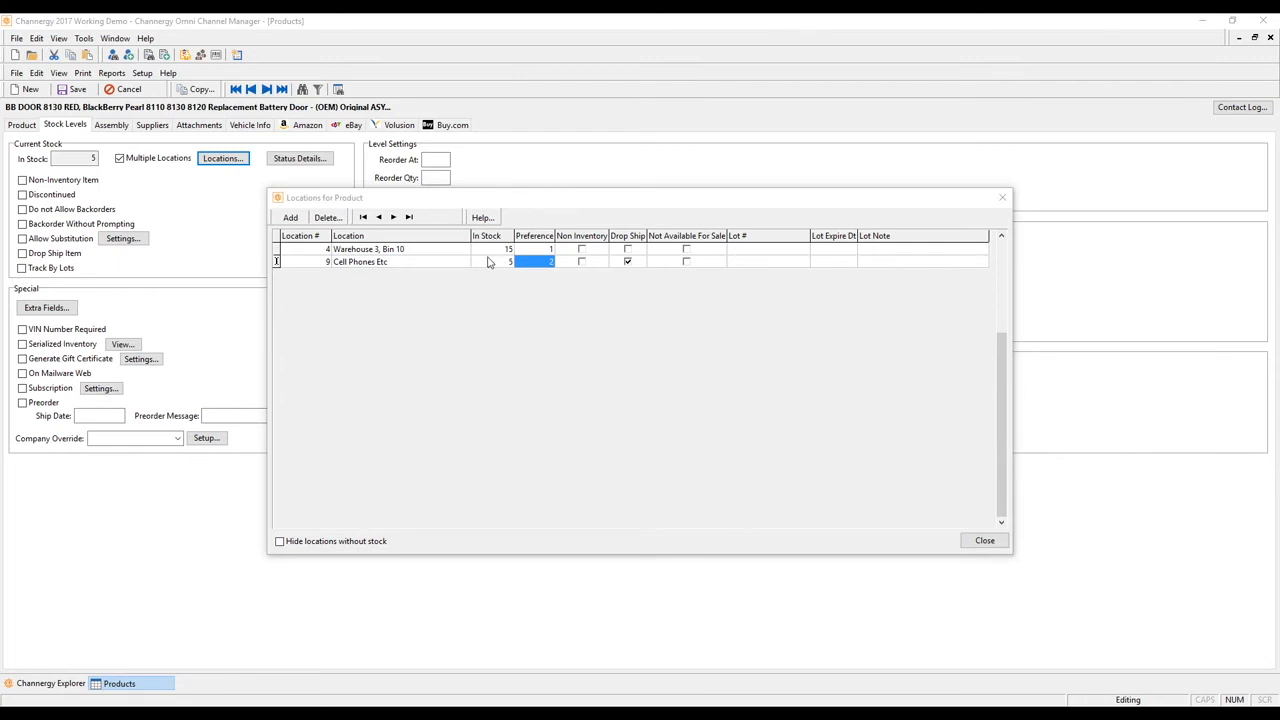
pyautogui.click(985, 540)
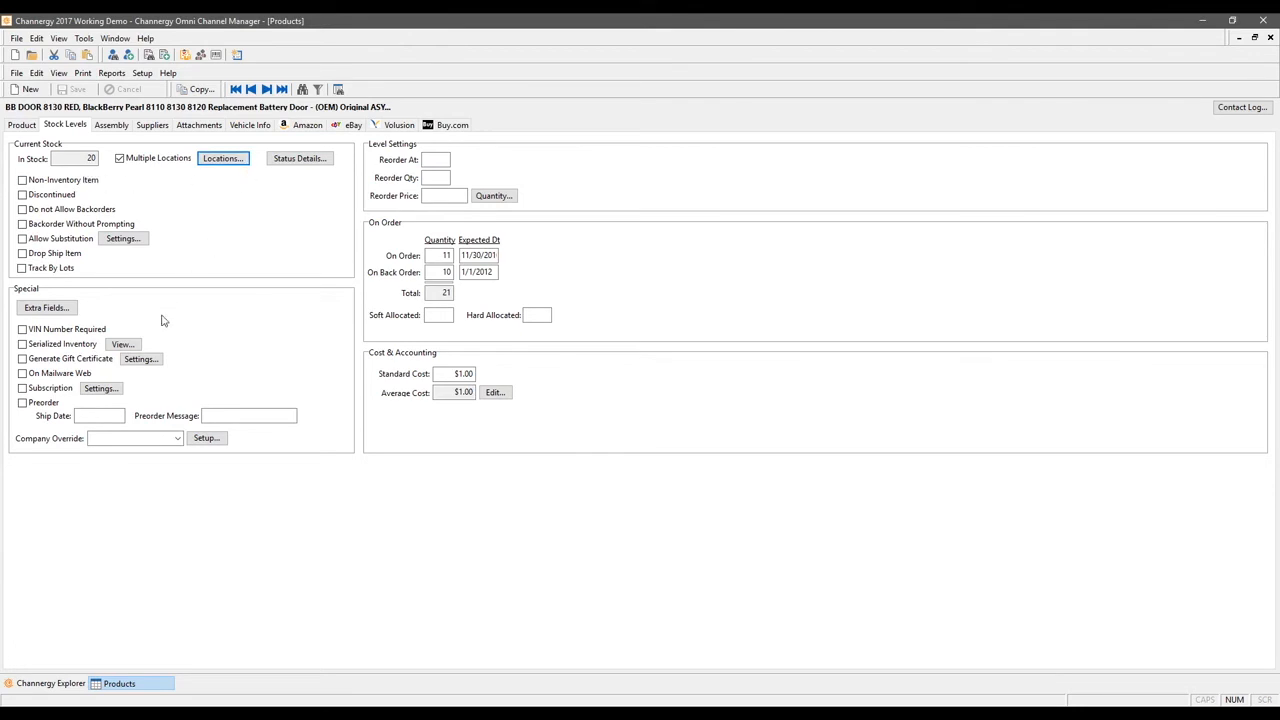
# Step: Try UPS Ground as the preferred ship method in the product's extra fields, and discard the changes
pyautogui.click(55, 310)
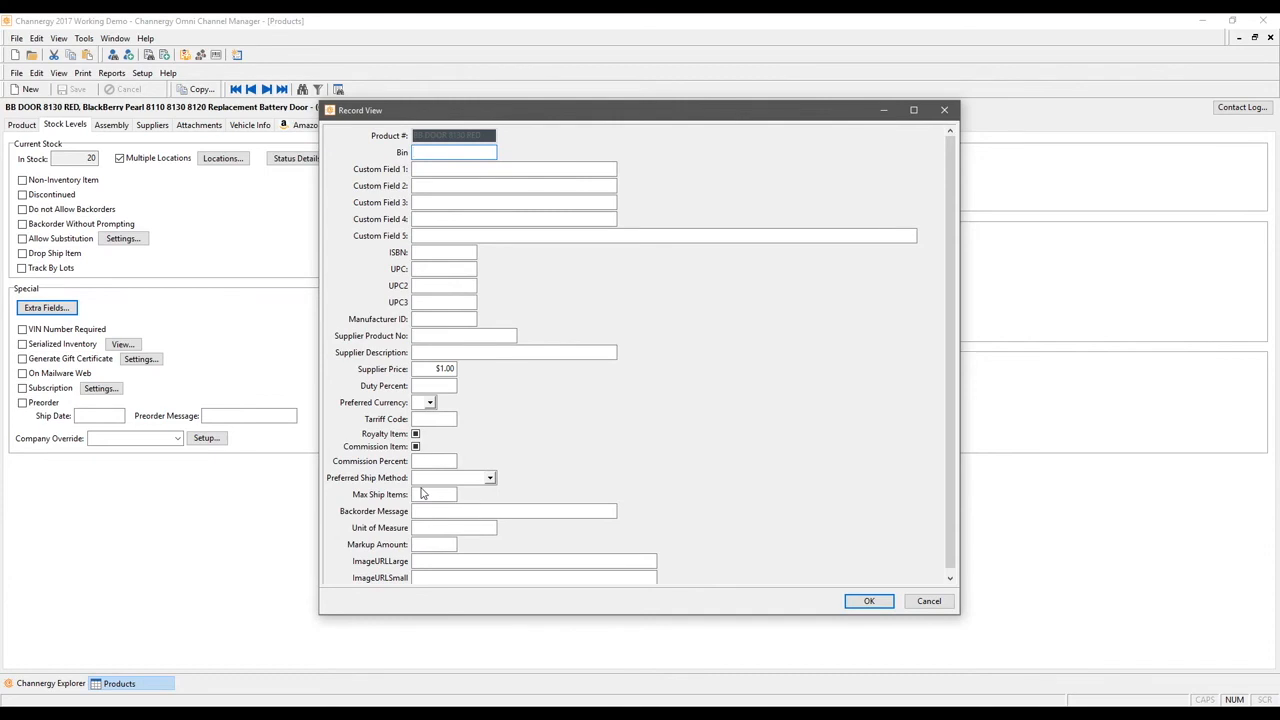
pyautogui.click(490, 478)
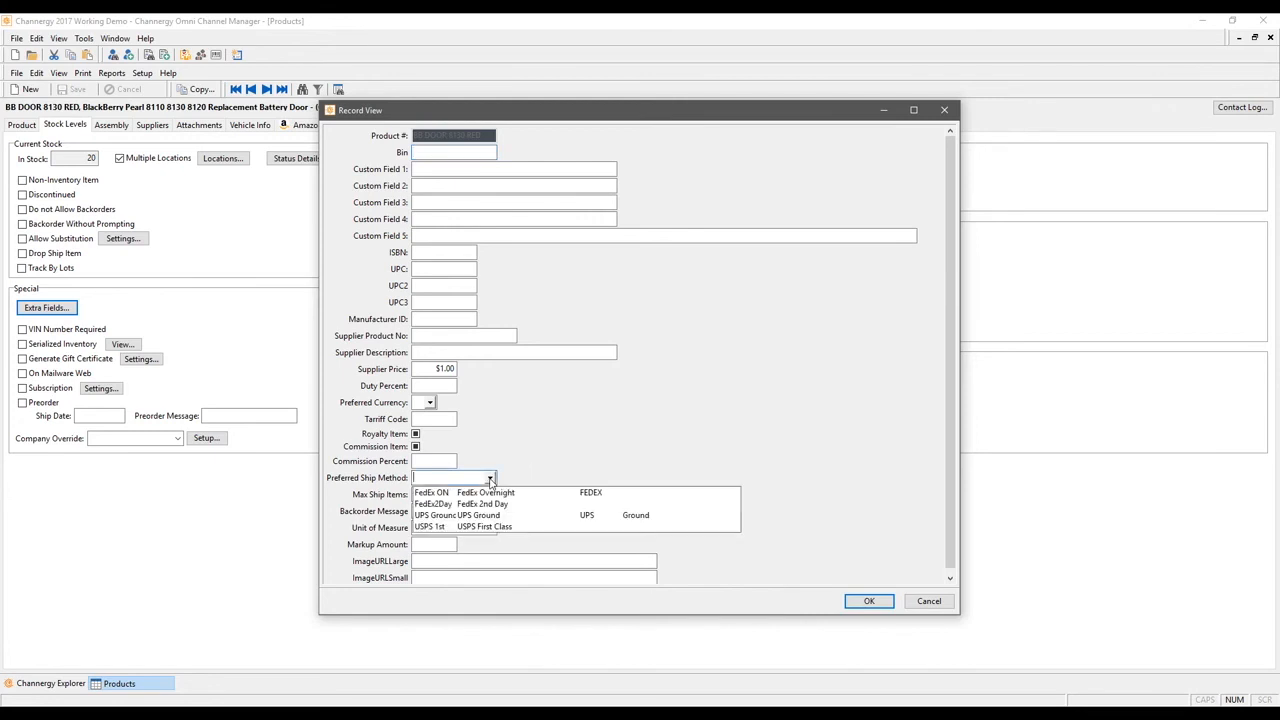
pyautogui.click(445, 516)
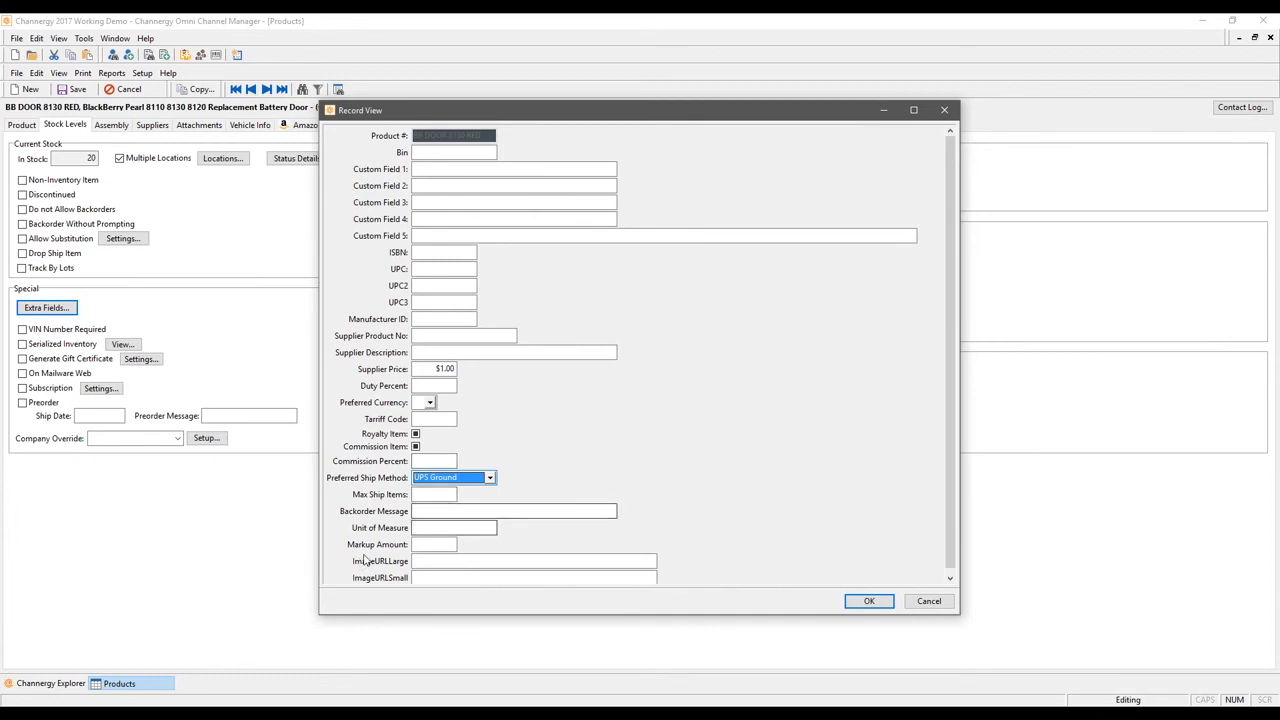
pyautogui.click(434, 530)
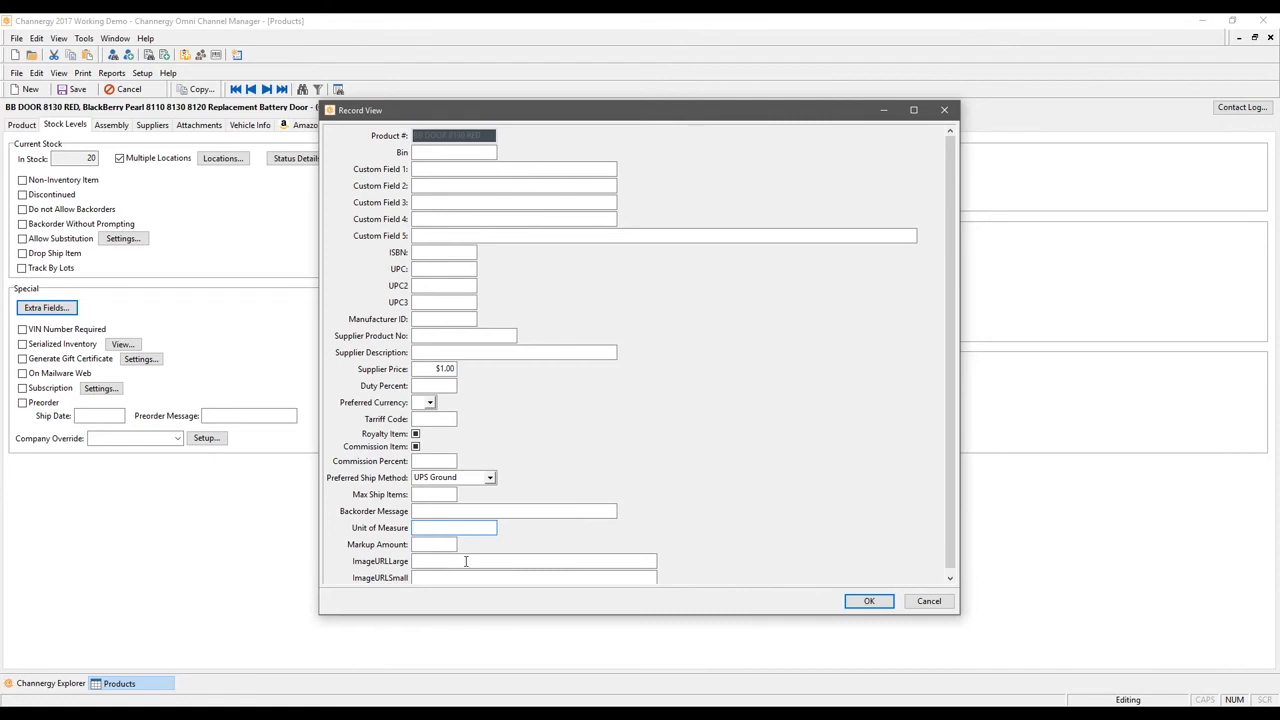
pyautogui.click(925, 601)
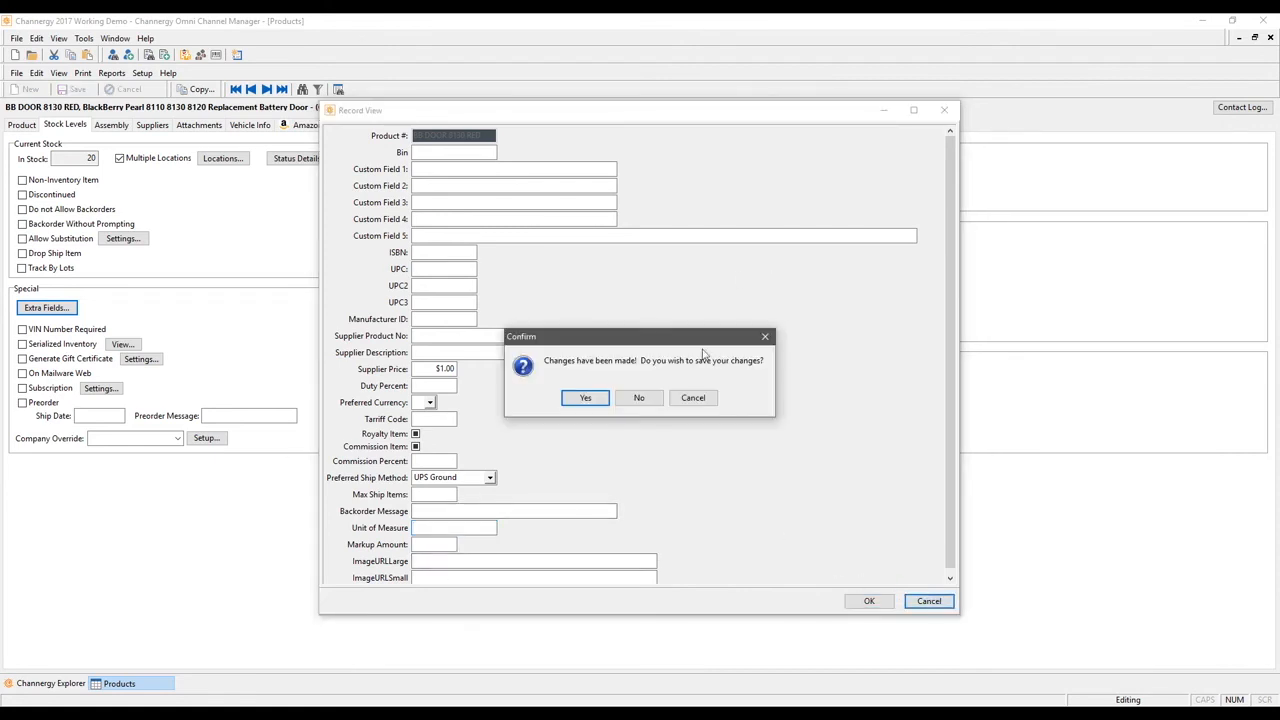
pyautogui.click(639, 398)
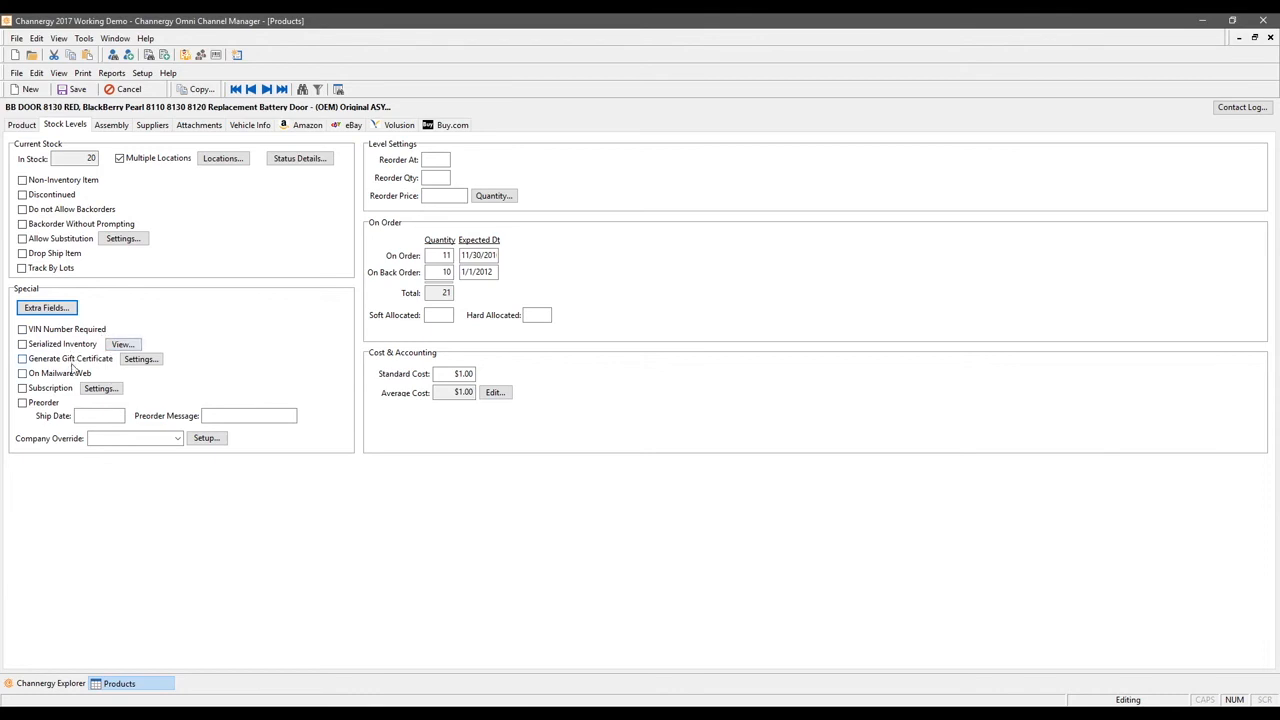
# Step: Review the gift certificate settings and their character options without changing them
pyautogui.click(150, 365)
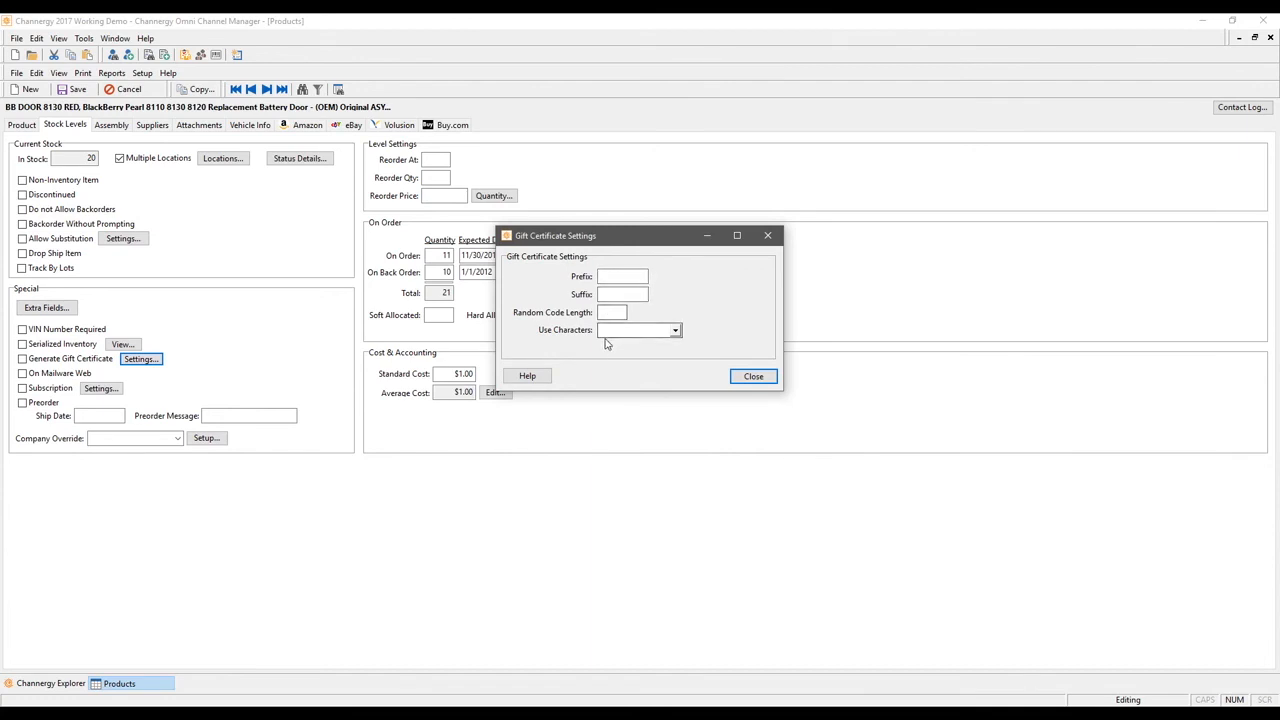
pyautogui.click(675, 330)
pyautogui.click(720, 316)
pyautogui.click(777, 236)
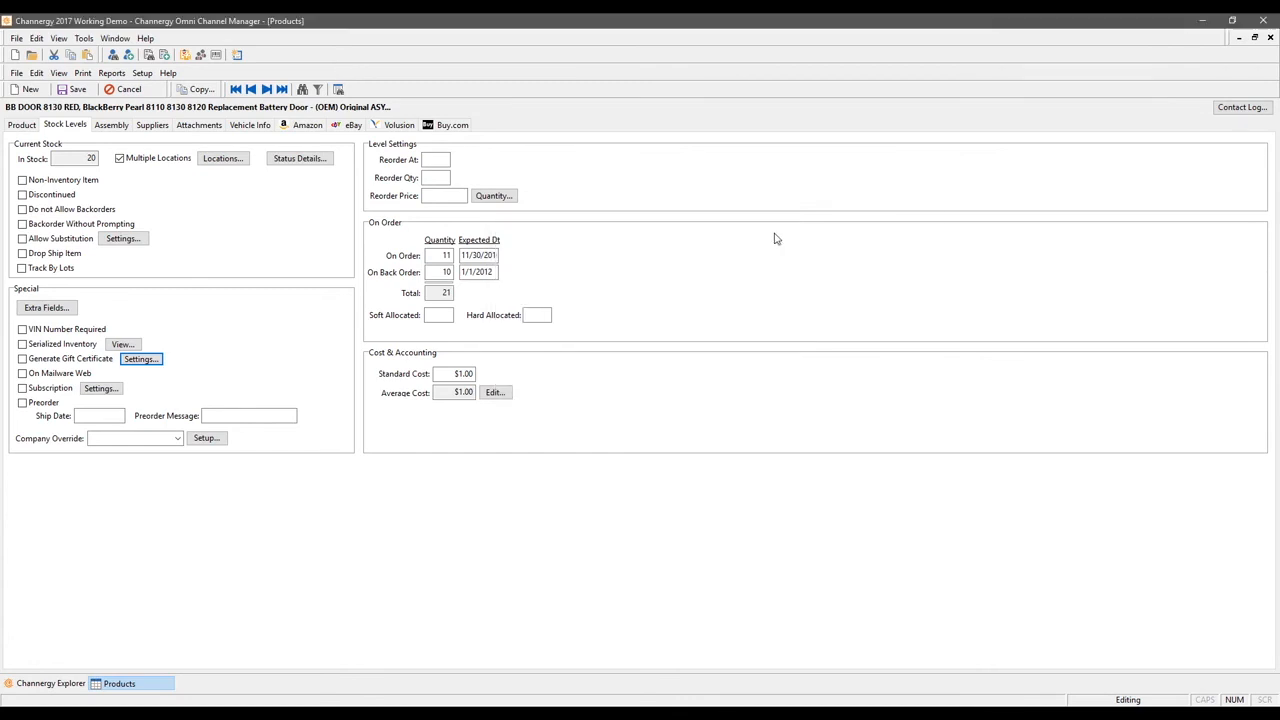
# Step: Mark the product as a subscription and review the frequency options in its subscription settings without choosing one
pyautogui.click(36, 391)
pyautogui.click(100, 390)
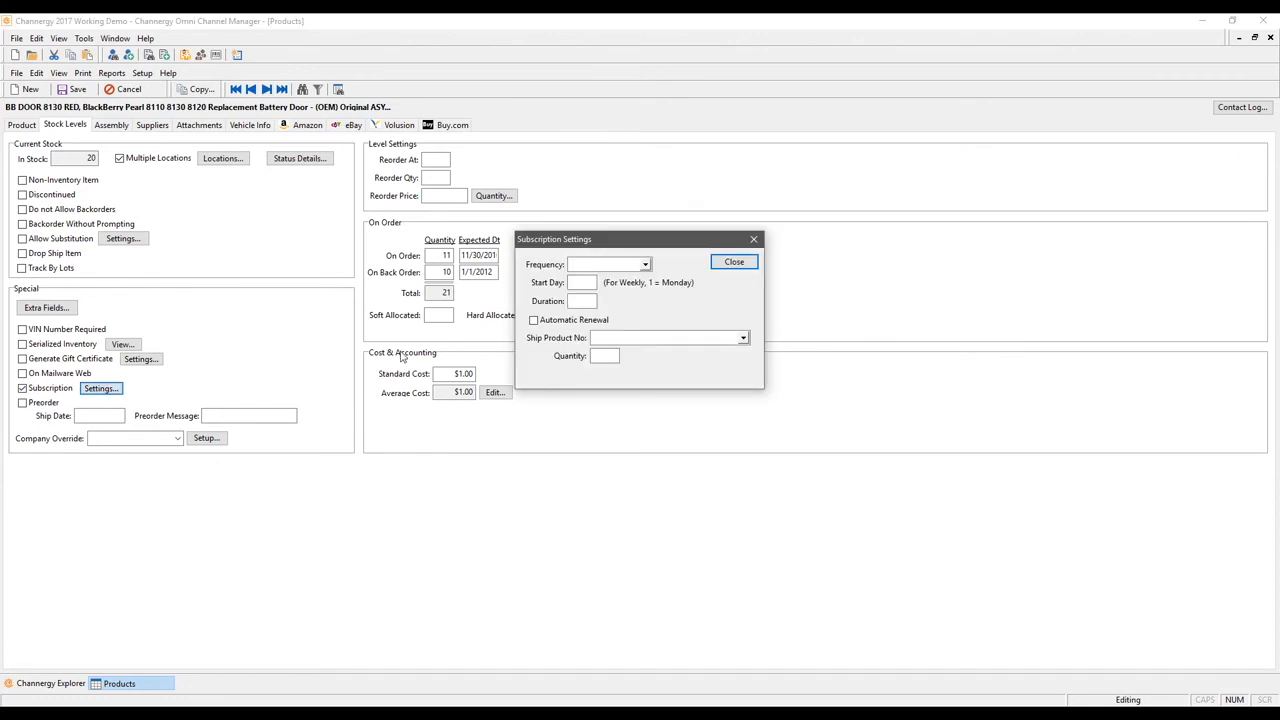
pyautogui.click(645, 267)
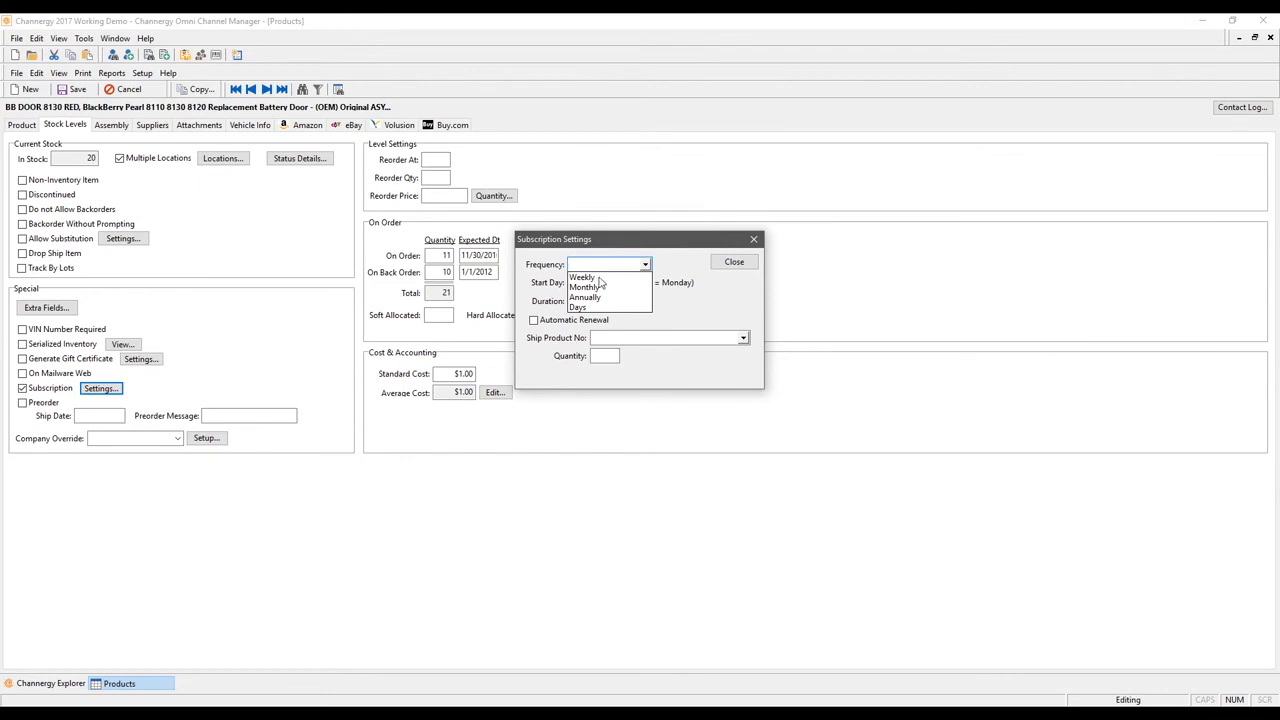
pyautogui.click(662, 266)
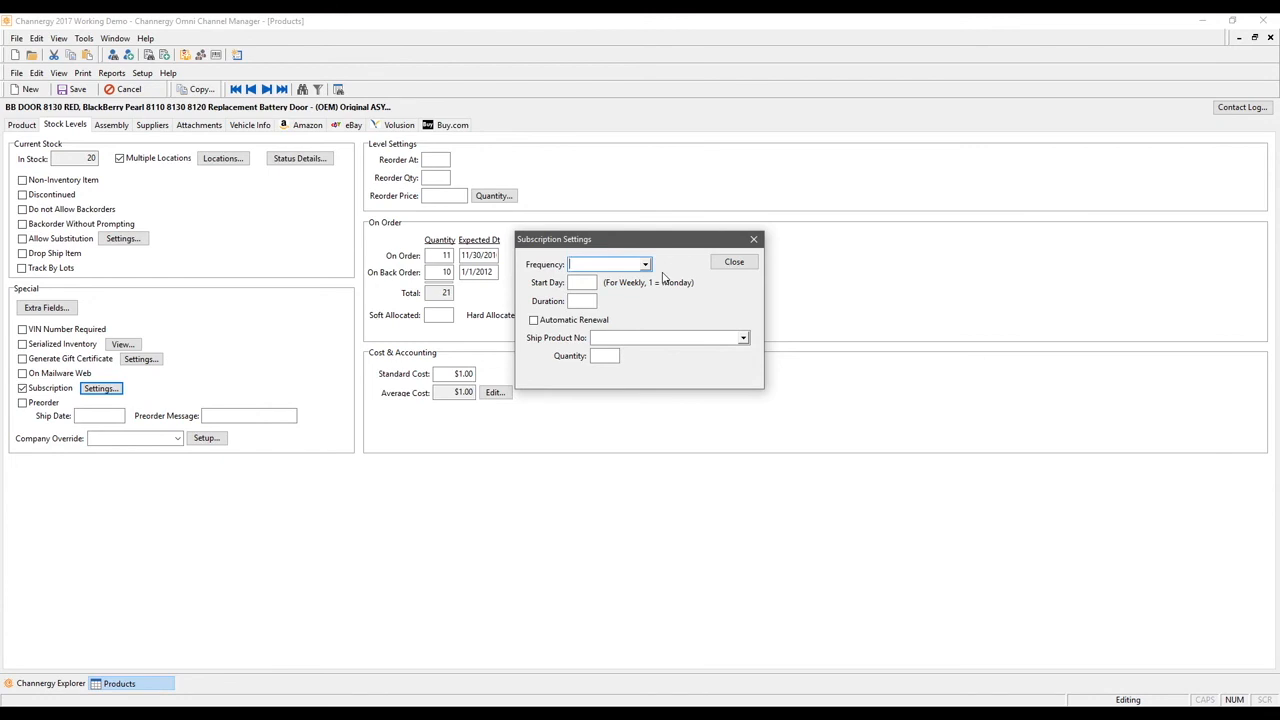
pyautogui.click(754, 239)
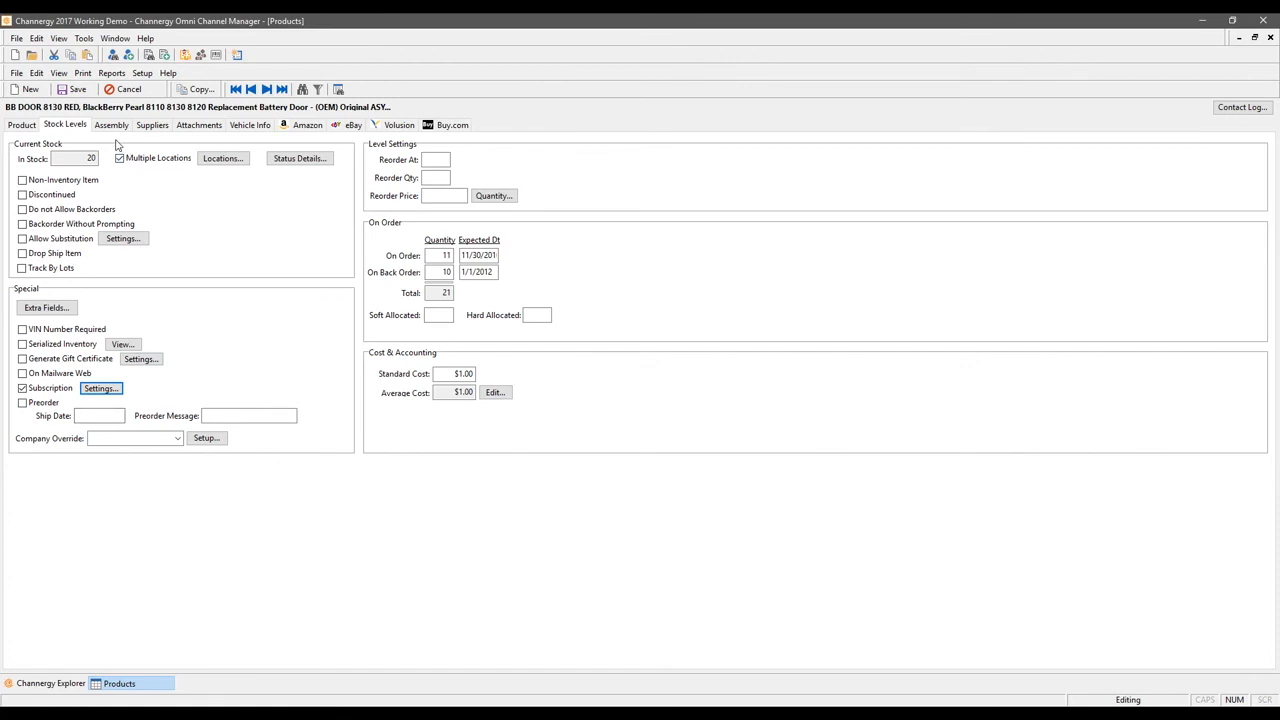
# Step: Set the product's company override to Core
pyautogui.click(177, 438)
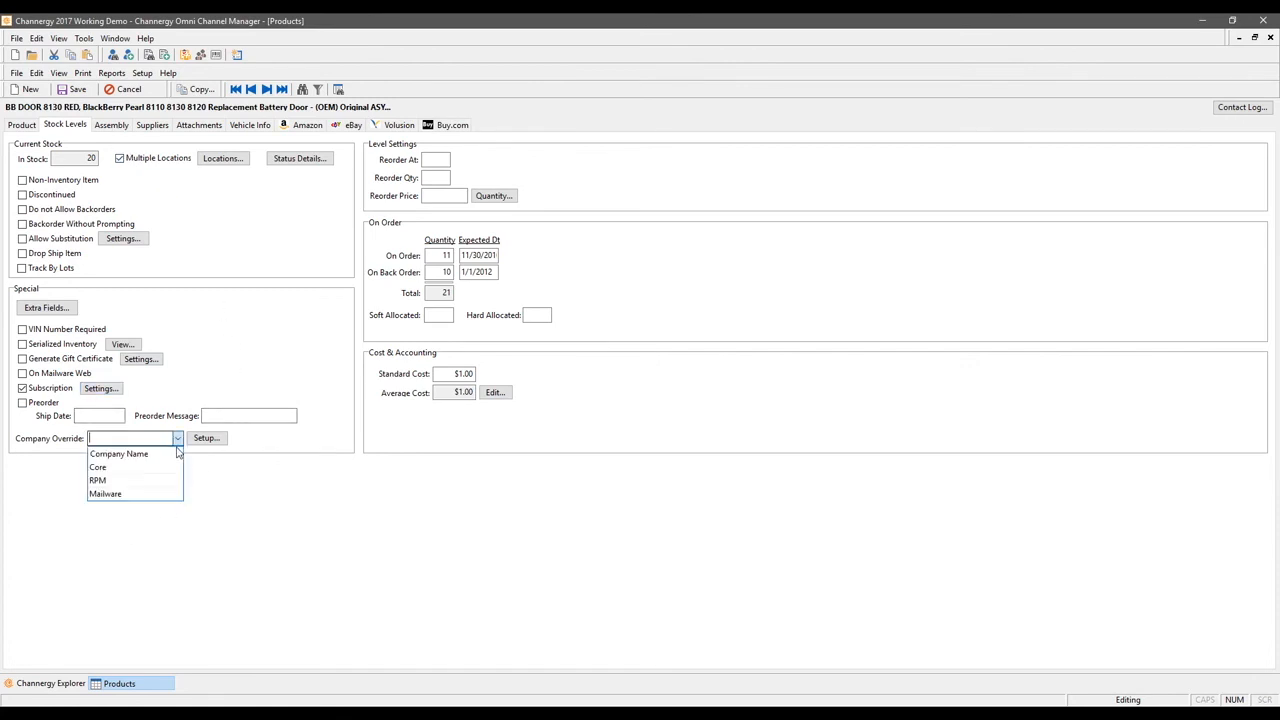
pyautogui.click(125, 467)
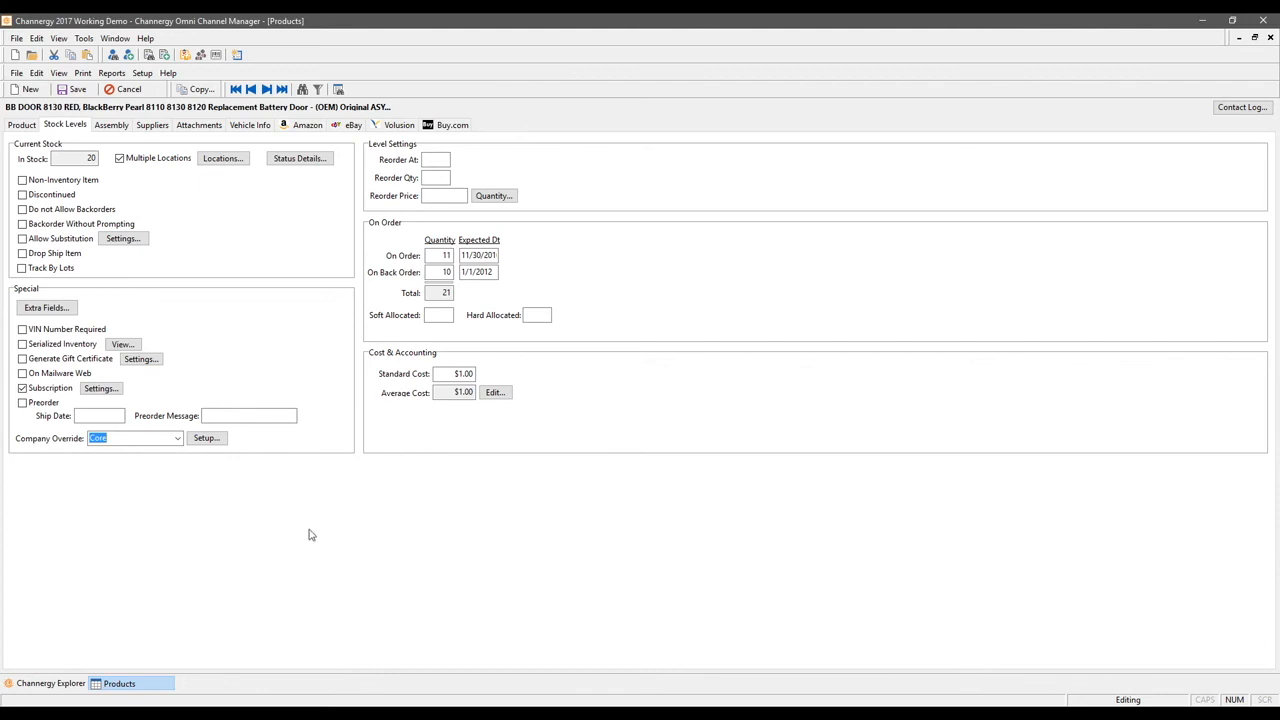
# Step: Set the reorder level to 50, reorder quantity to 150 and reorder price to $12.00
pyautogui.click(436, 158)
pyautogui.write('50')
pyautogui.click(431, 177)
pyautogui.write('150')
pyautogui.press('Tab')
pyautogui.write('12')
pyautogui.click(463, 373)
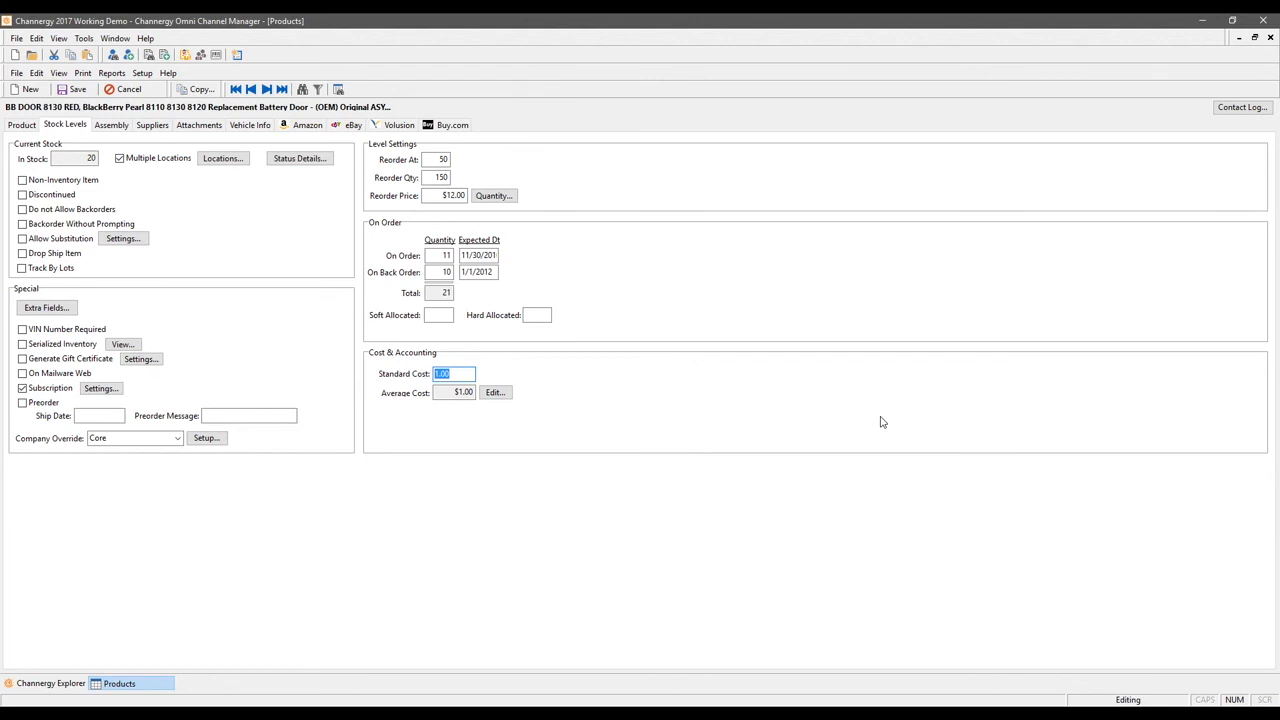
pyautogui.click(450, 392)
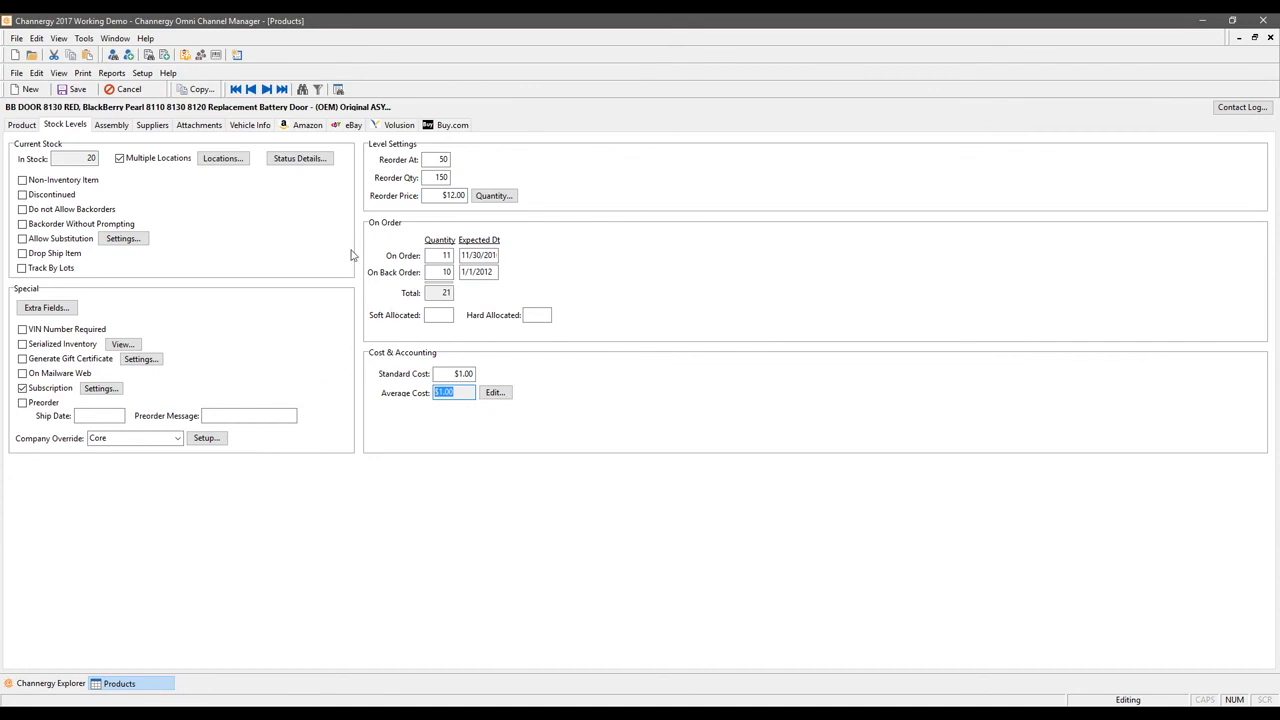
# Step: Add product BB-00001 as an assembly component of the BB DOOR 8130 RED product
pyautogui.click(112, 125)
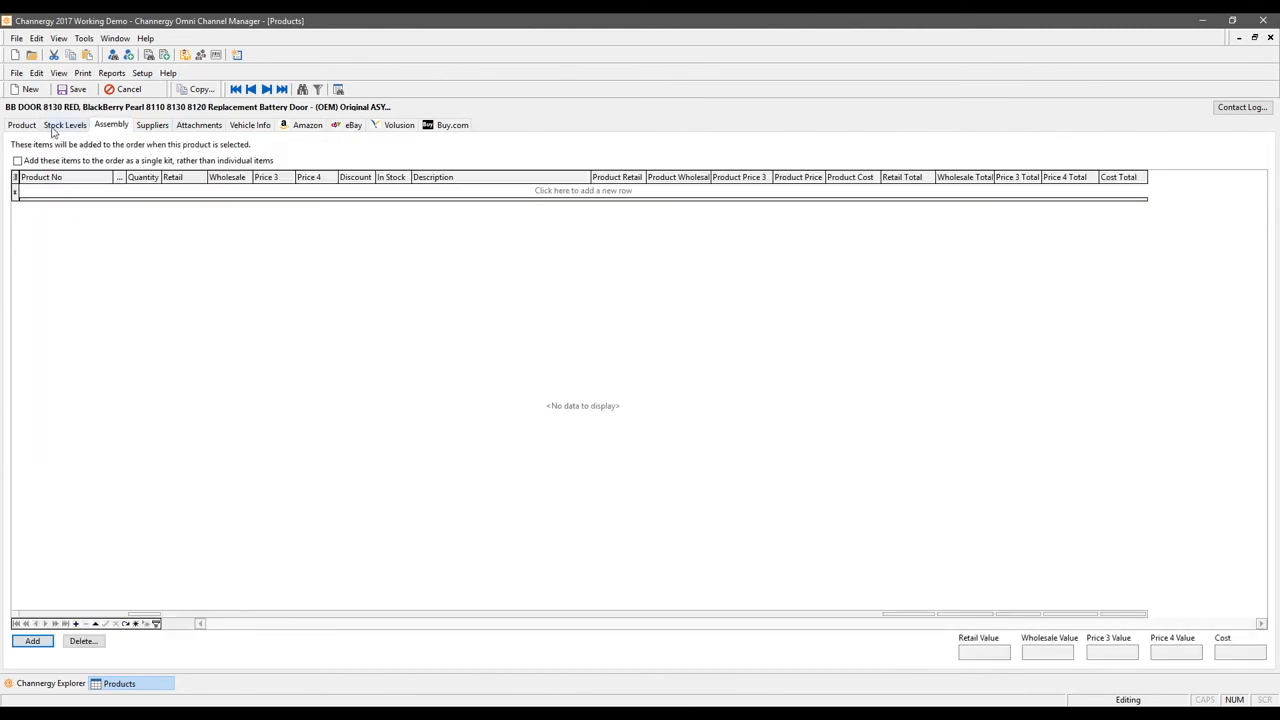
pyautogui.click(28, 128)
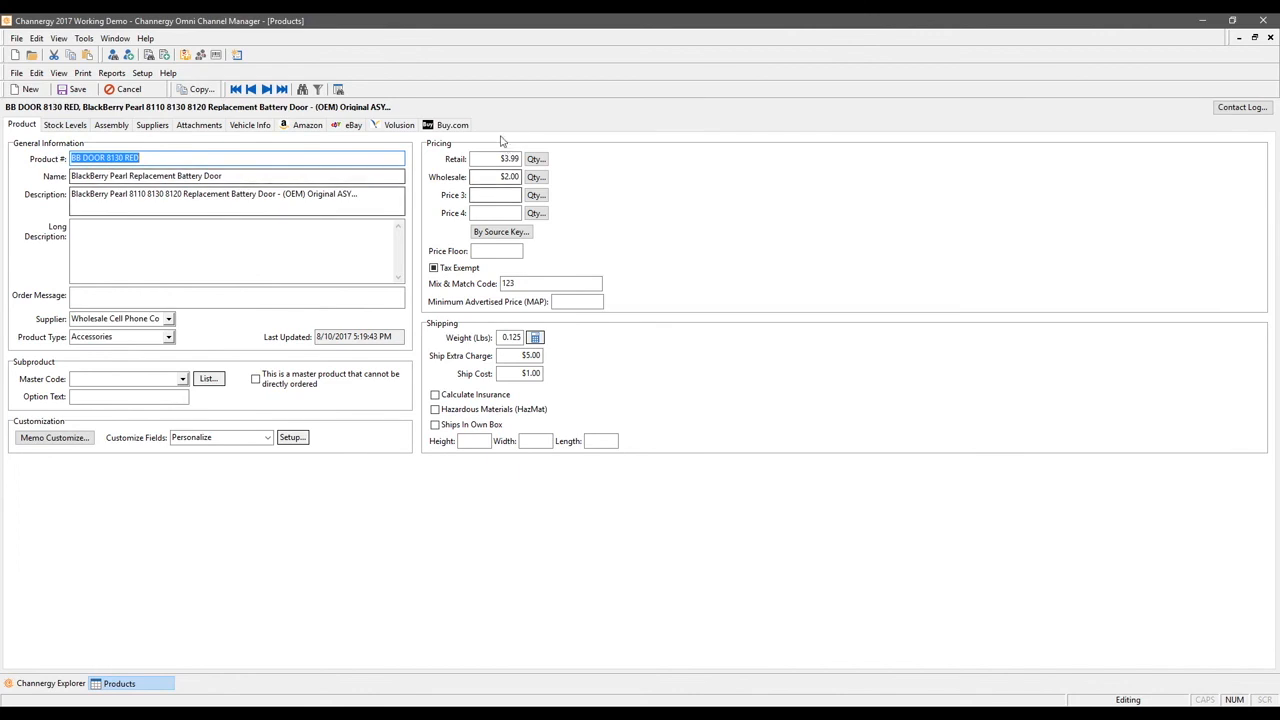
pyautogui.click(122, 125)
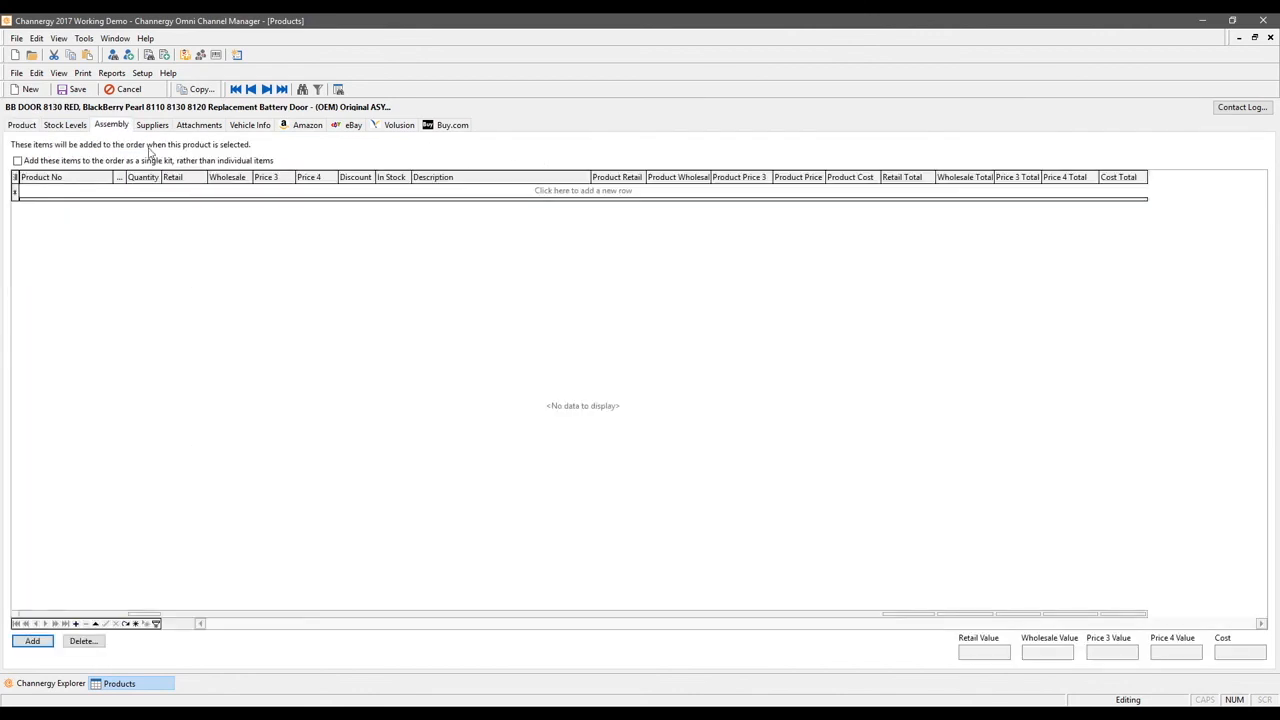
pyautogui.click(84, 191)
pyautogui.click(106, 191)
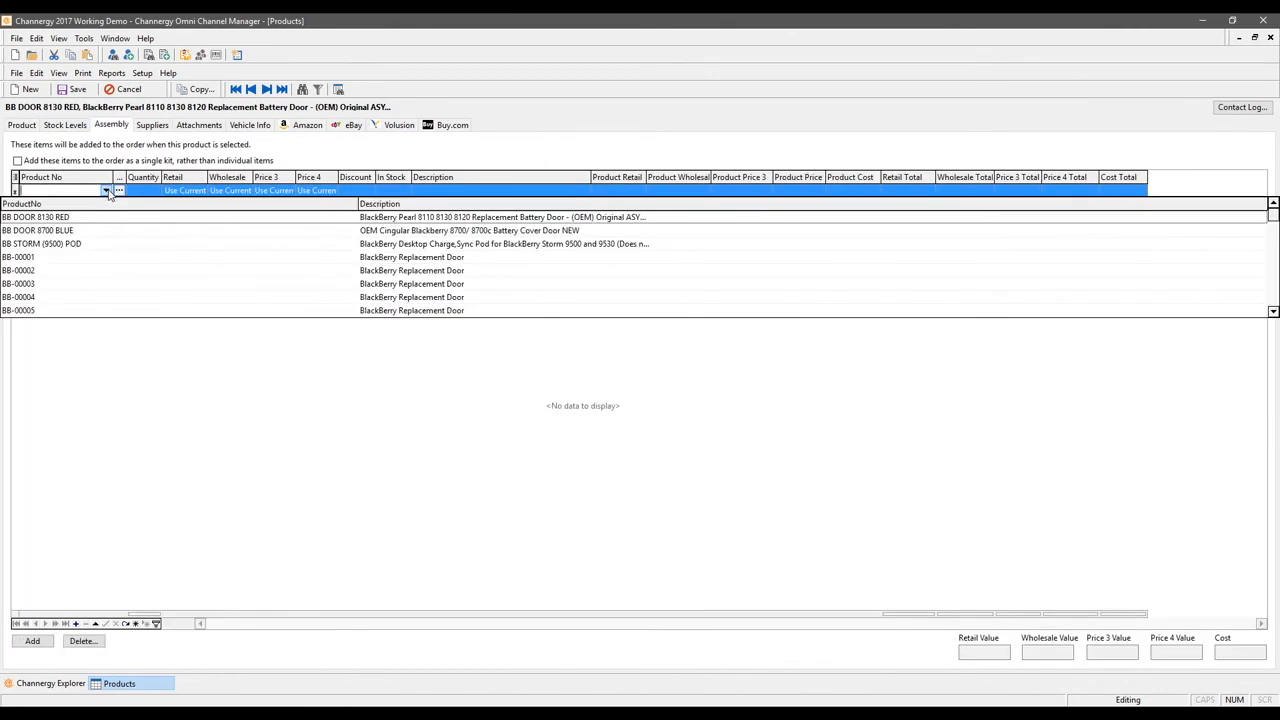
pyautogui.click(45, 262)
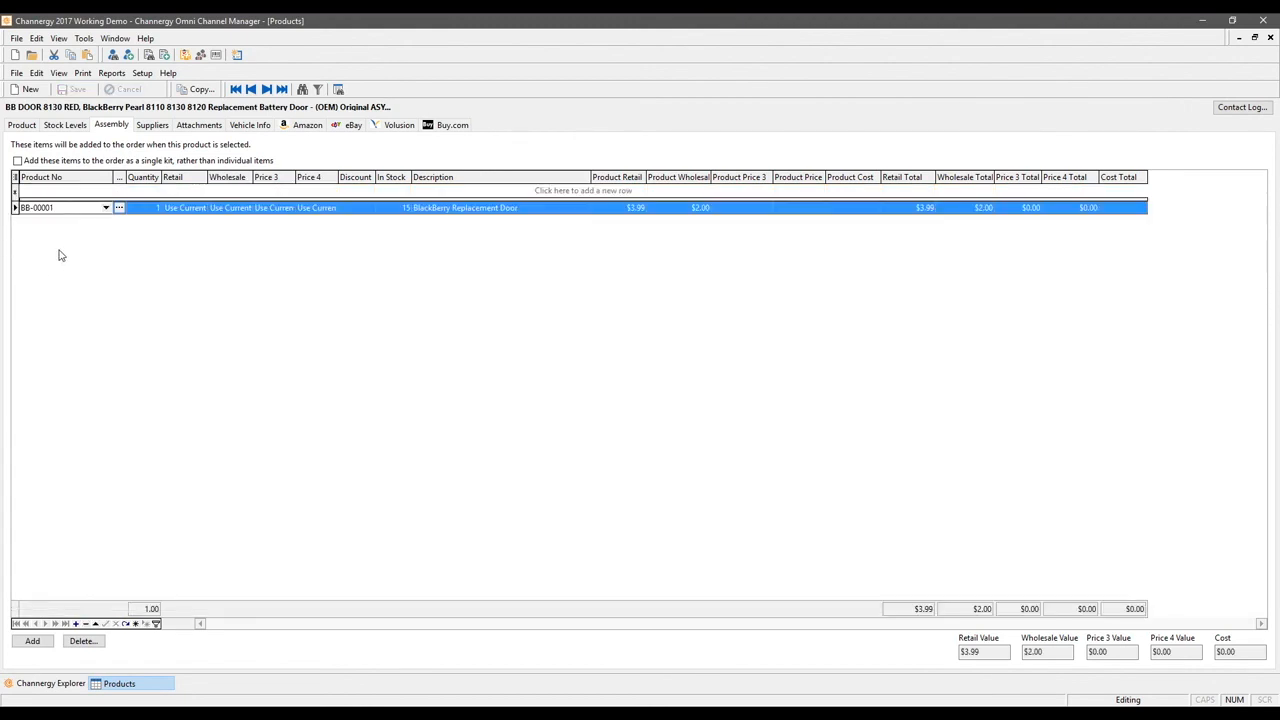
# Step: Add product BB-00002 as a second assembly component with a quantity of 2 and save it
pyautogui.click(73, 191)
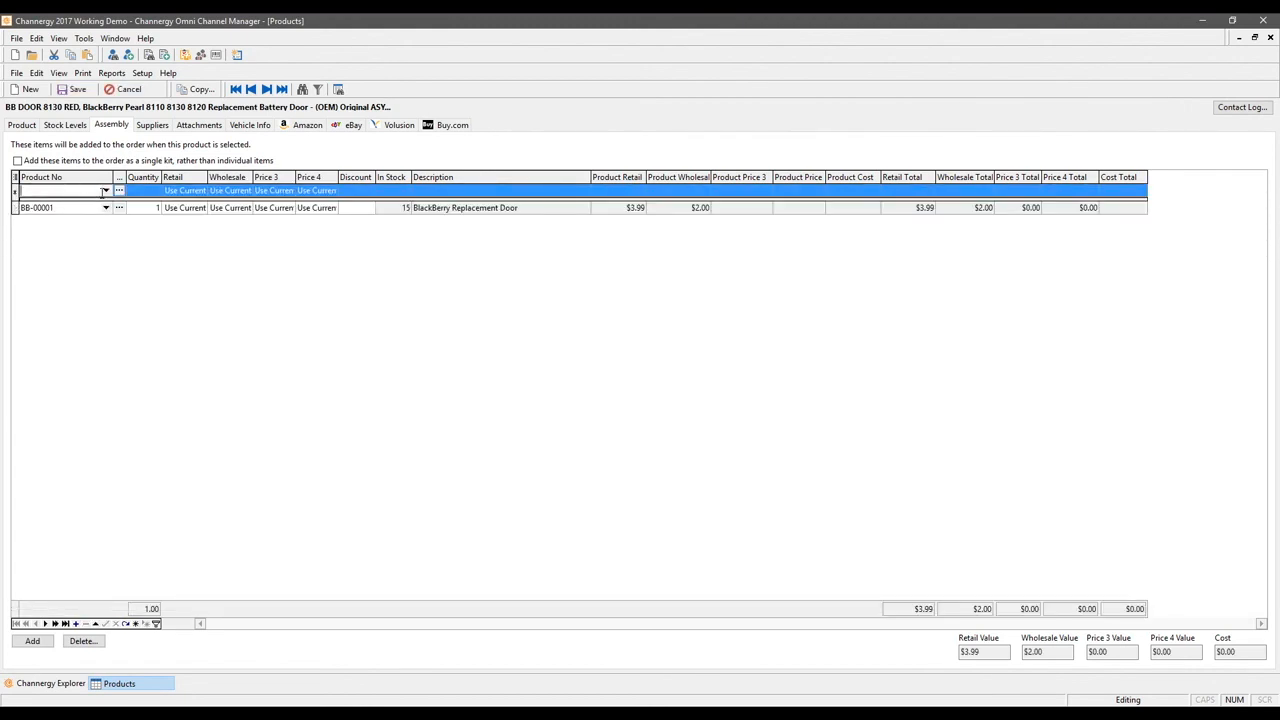
pyautogui.click(105, 190)
pyautogui.click(55, 272)
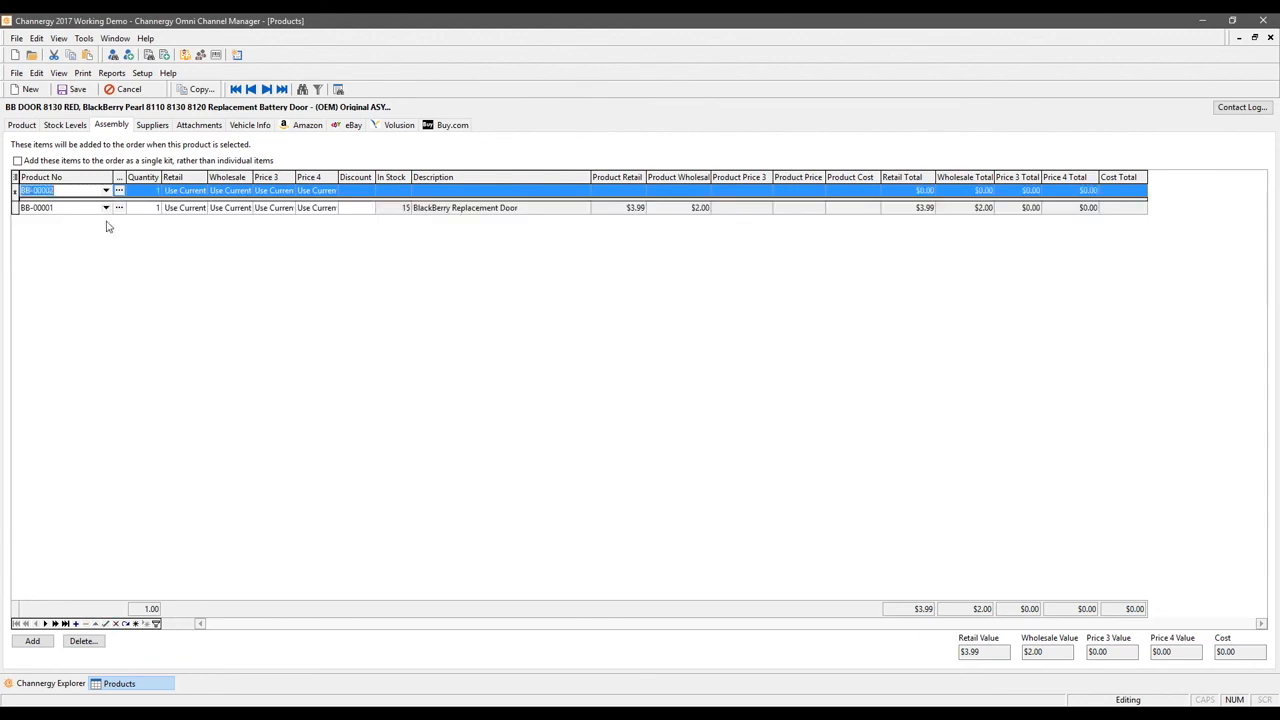
pyautogui.click(155, 190)
pyautogui.write('2')
pyautogui.hotkey('ctrl', 's')
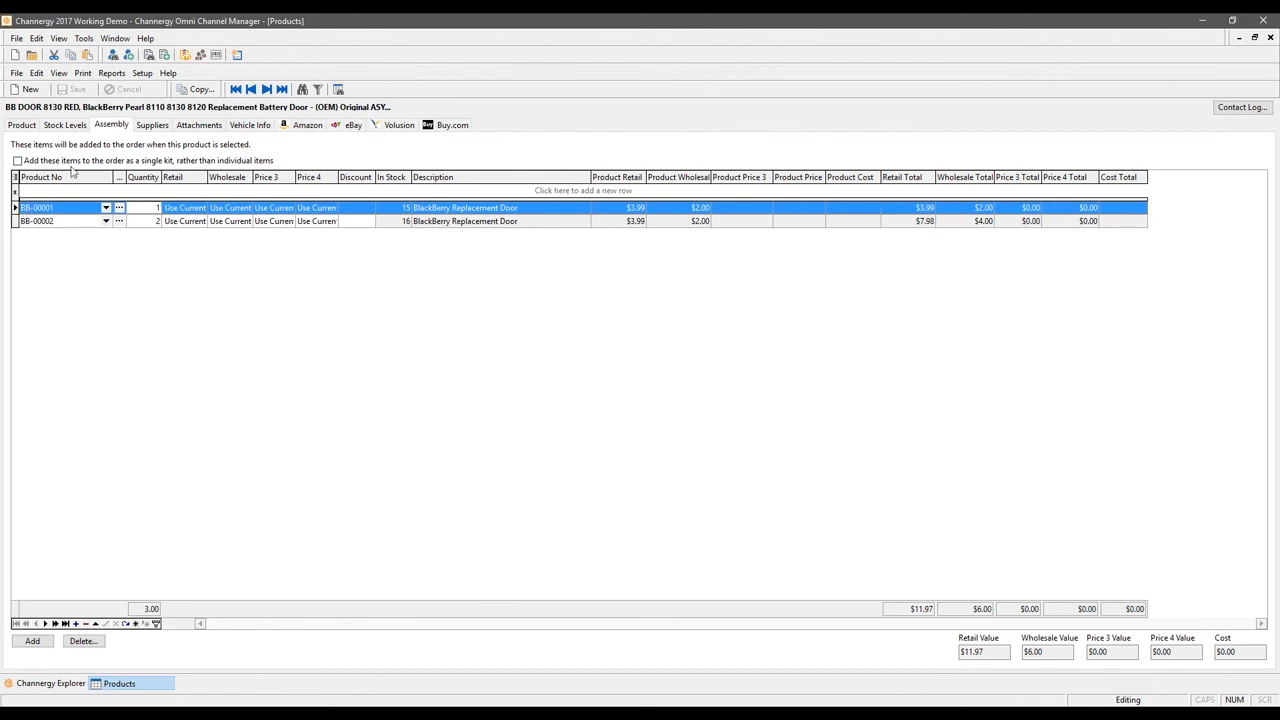
# Step: Check the product's general pricing and set the retail price of assembly component BB-00001 to $0.00
pyautogui.click(21, 125)
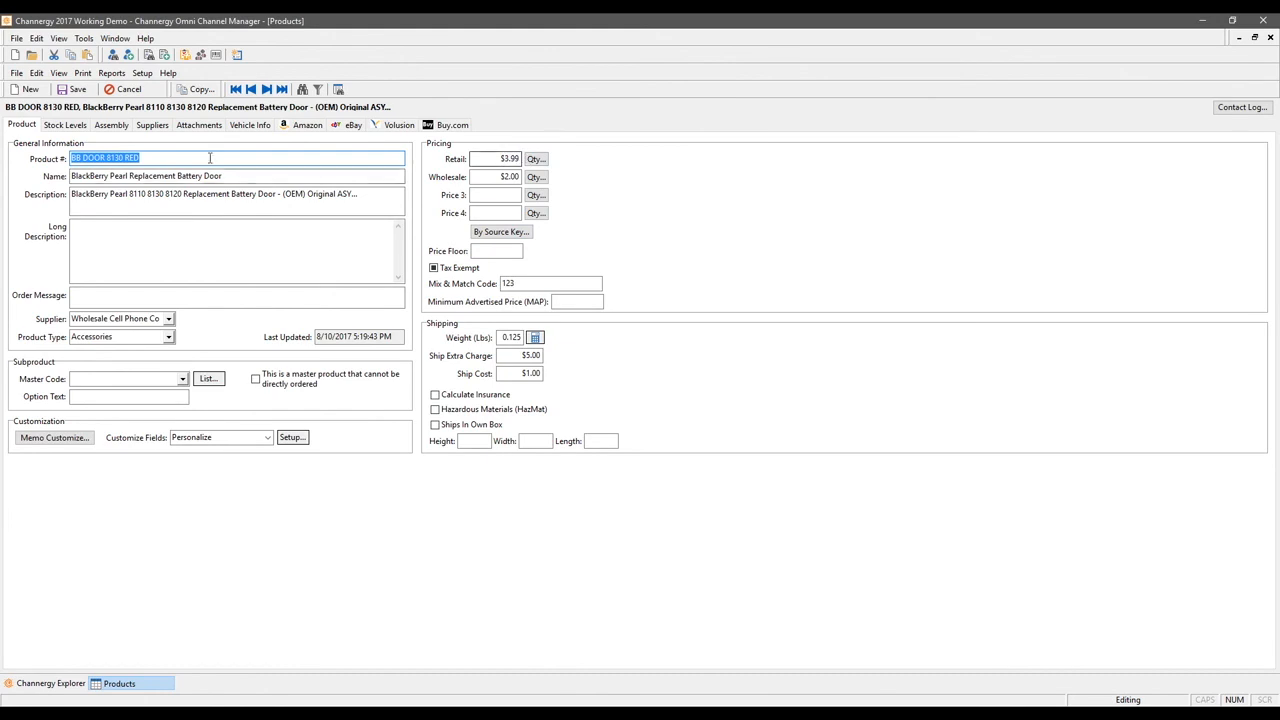
pyautogui.click(111, 125)
pyautogui.click(176, 208)
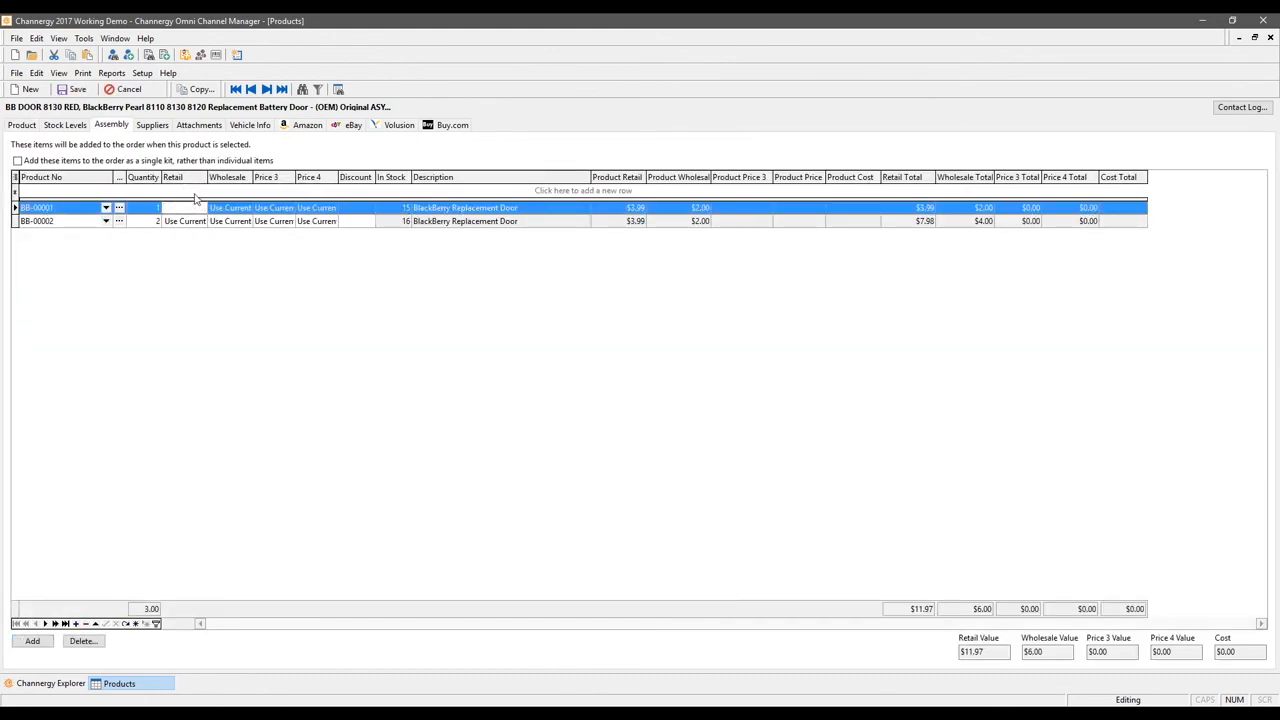
pyautogui.press('Down')
pyautogui.press('Up')
pyautogui.press('Down')
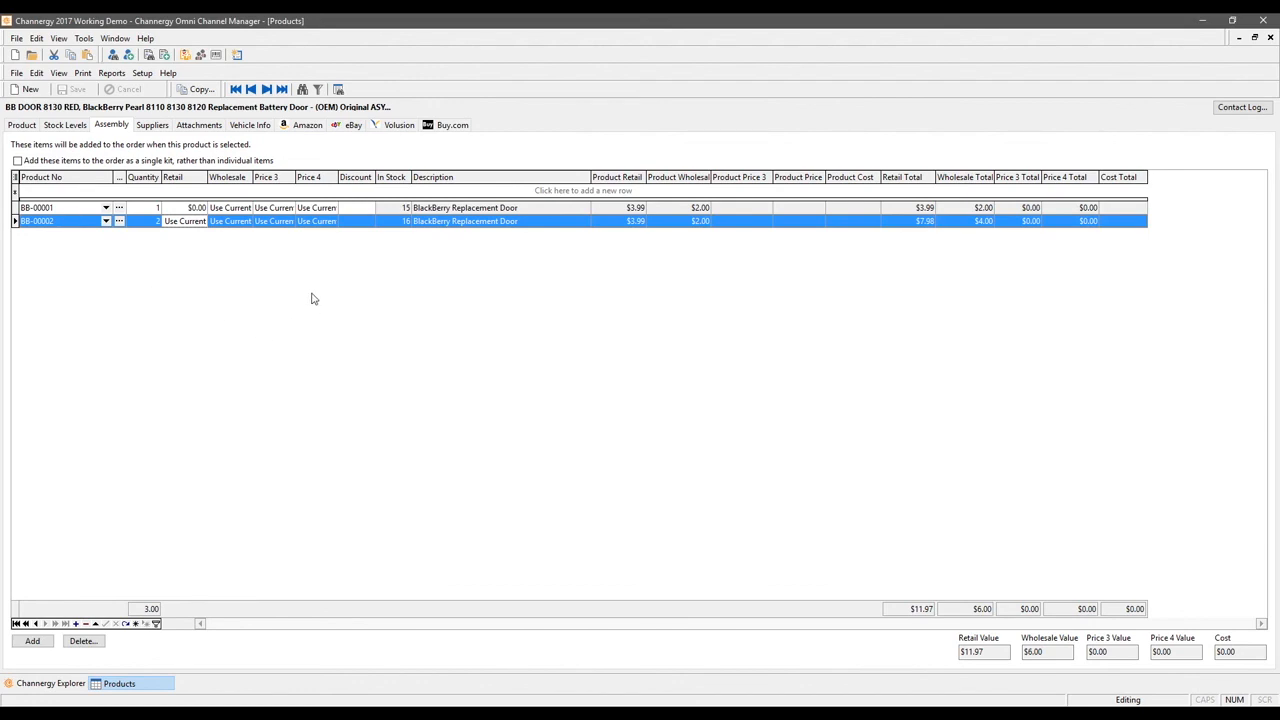
# Step: Enable adding the assembly items to the order as a single kit rather than individual items
pyautogui.click(43, 162)
pyautogui.click(43, 162)
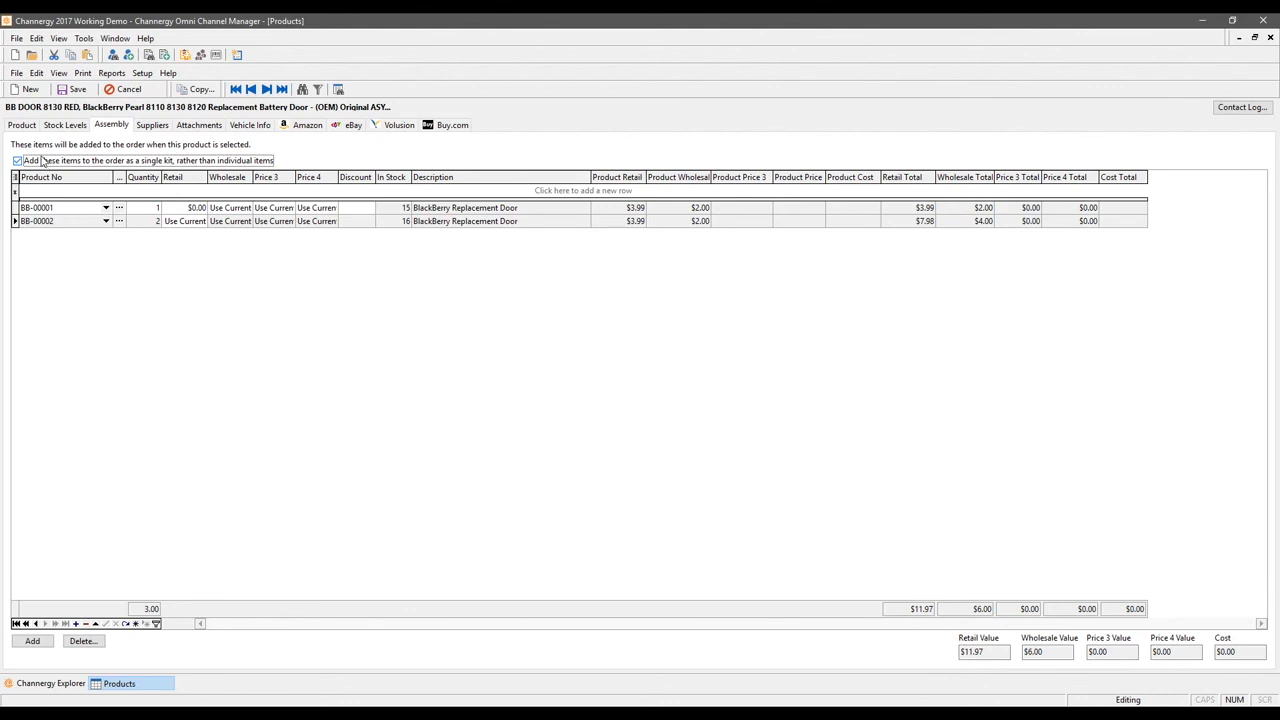
pyautogui.click(43, 162)
pyautogui.click(17, 161)
# Step: Attach the picture bb door red.jpg to the product, copying the file into the database attachments directory
pyautogui.click(200, 125)
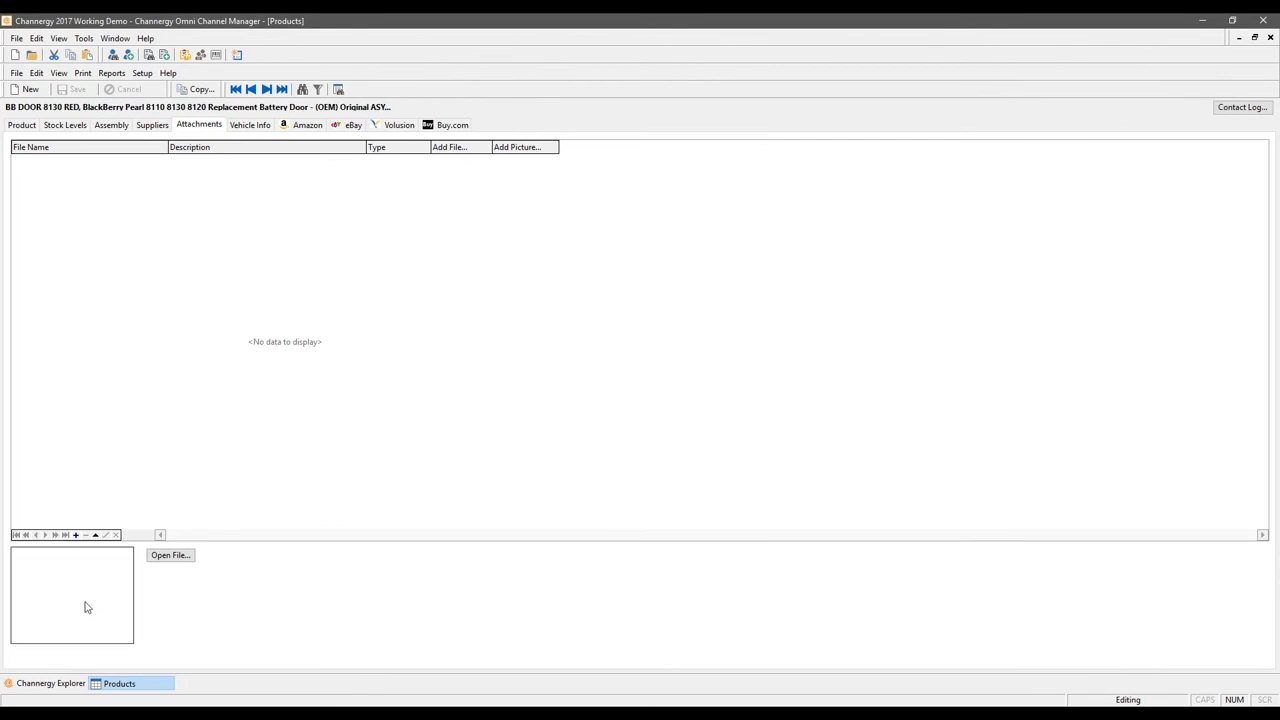
pyautogui.click(76, 535)
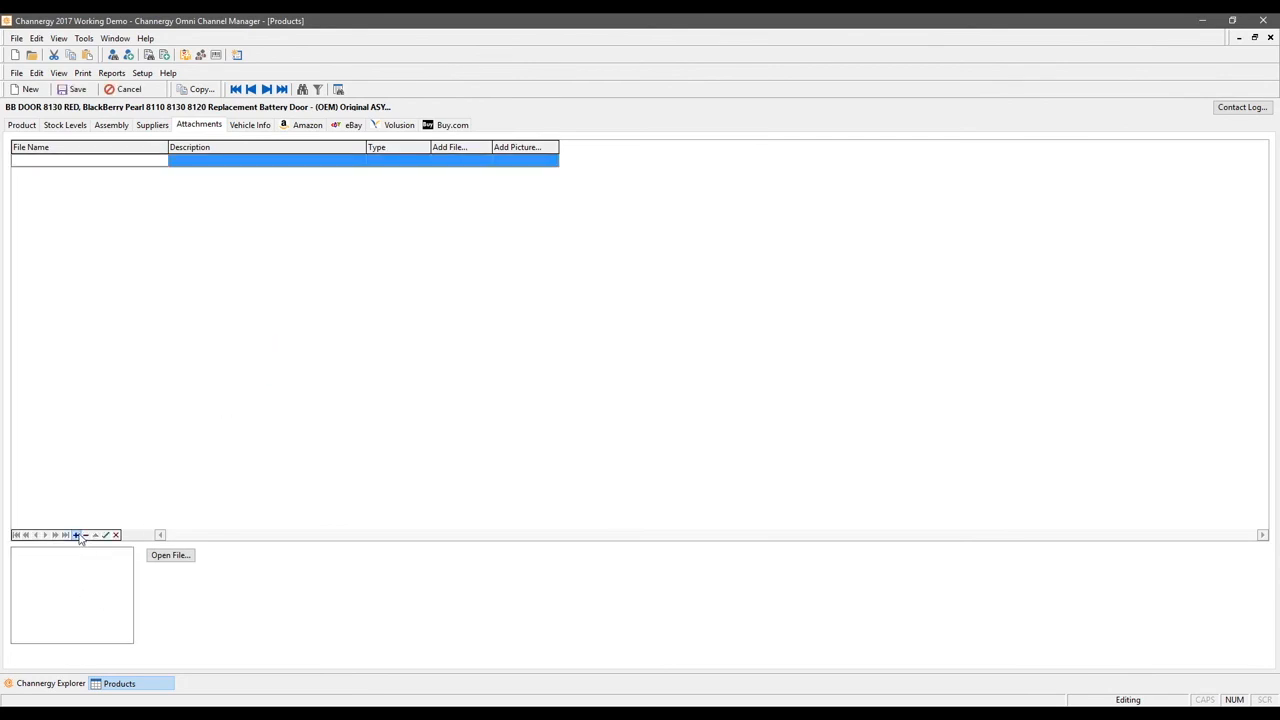
pyautogui.click(523, 160)
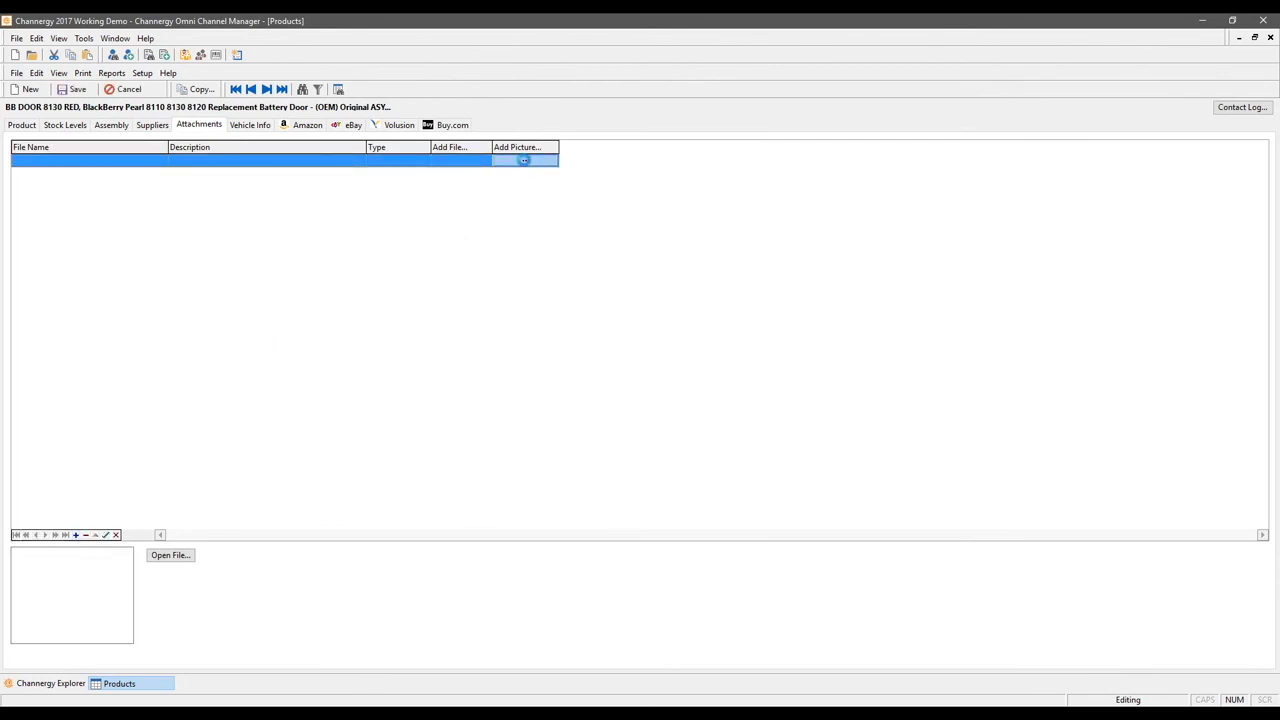
pyautogui.click(578, 229)
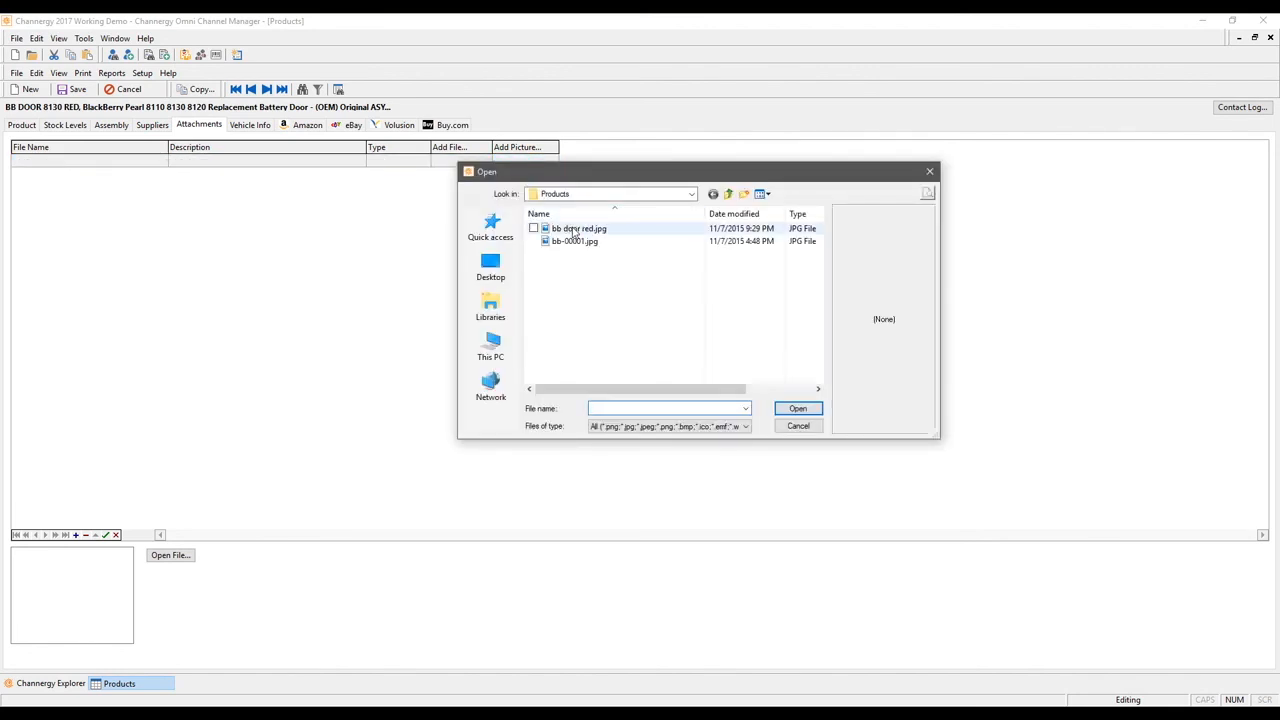
pyautogui.click(798, 409)
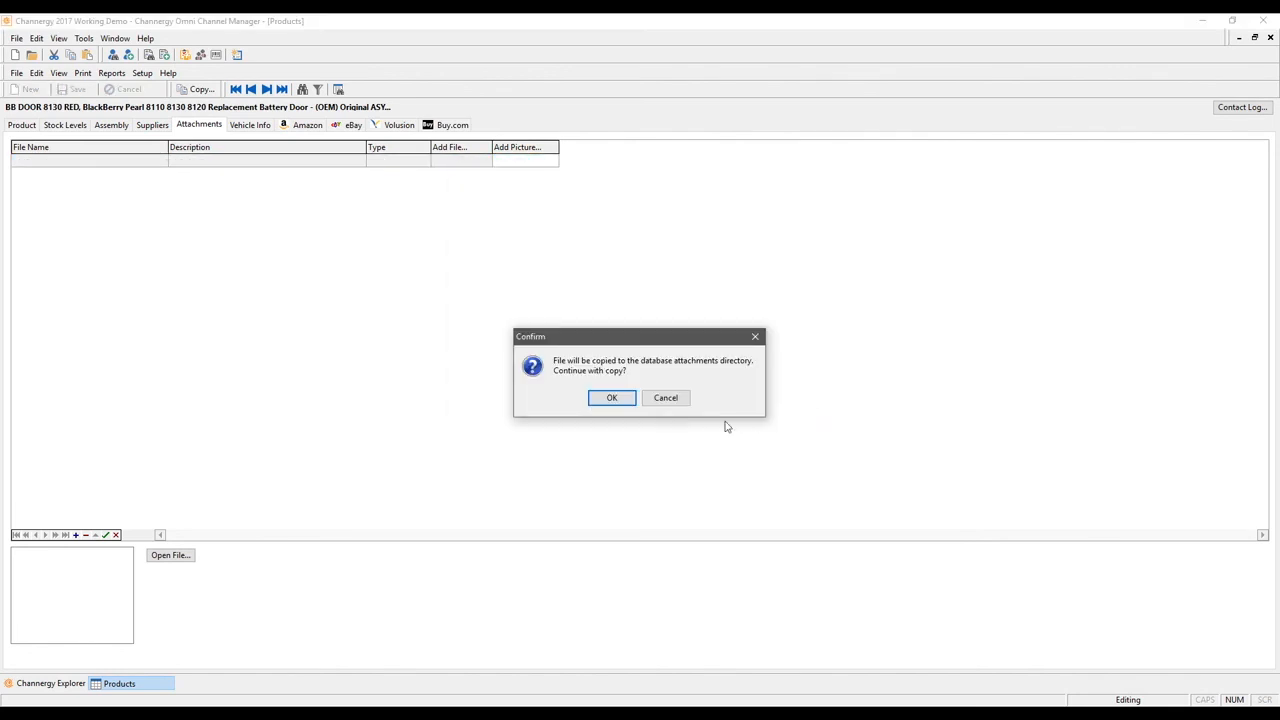
pyautogui.click(620, 398)
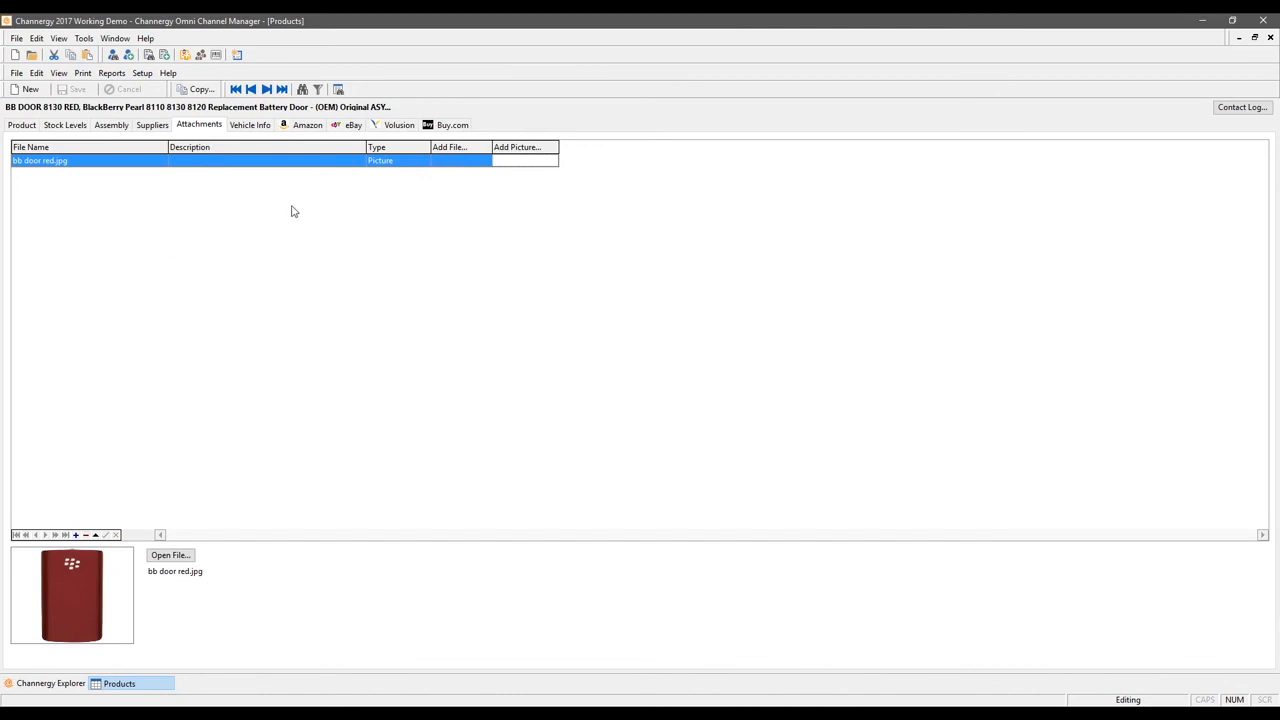
# Step: Review the vehicle fitment information for the product and return to its general details
pyautogui.click(256, 128)
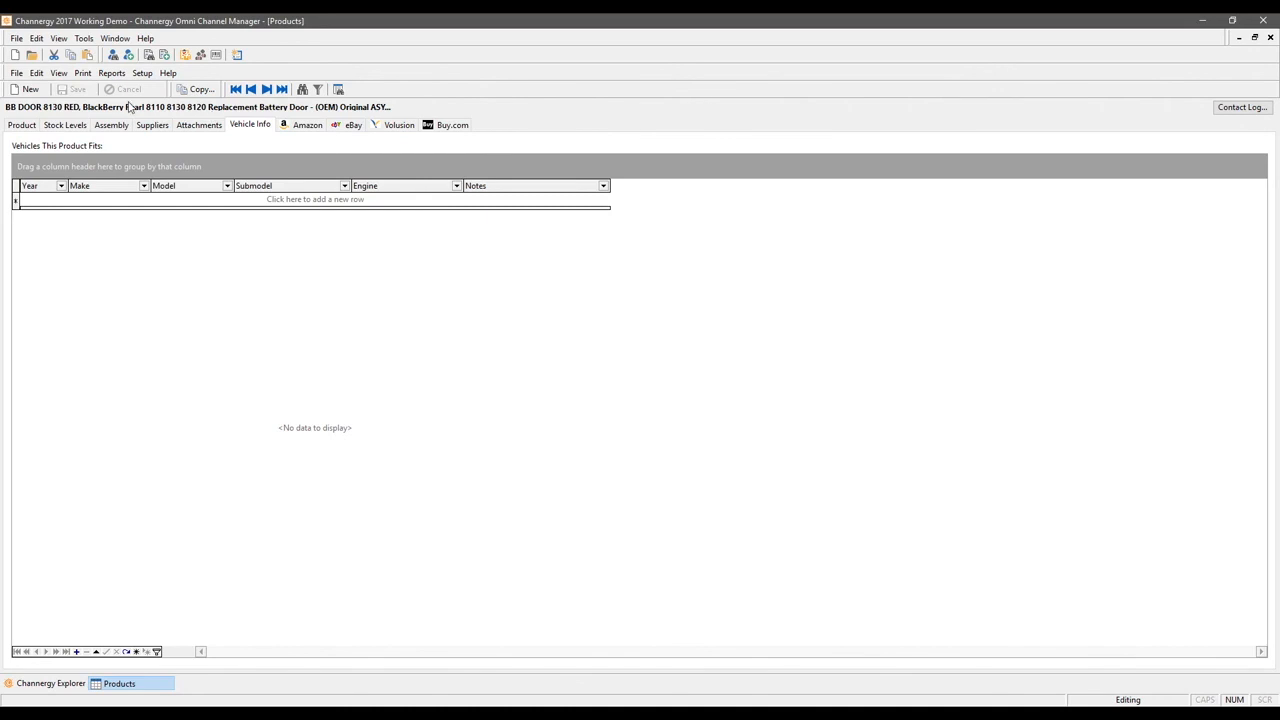
pyautogui.click(18, 127)
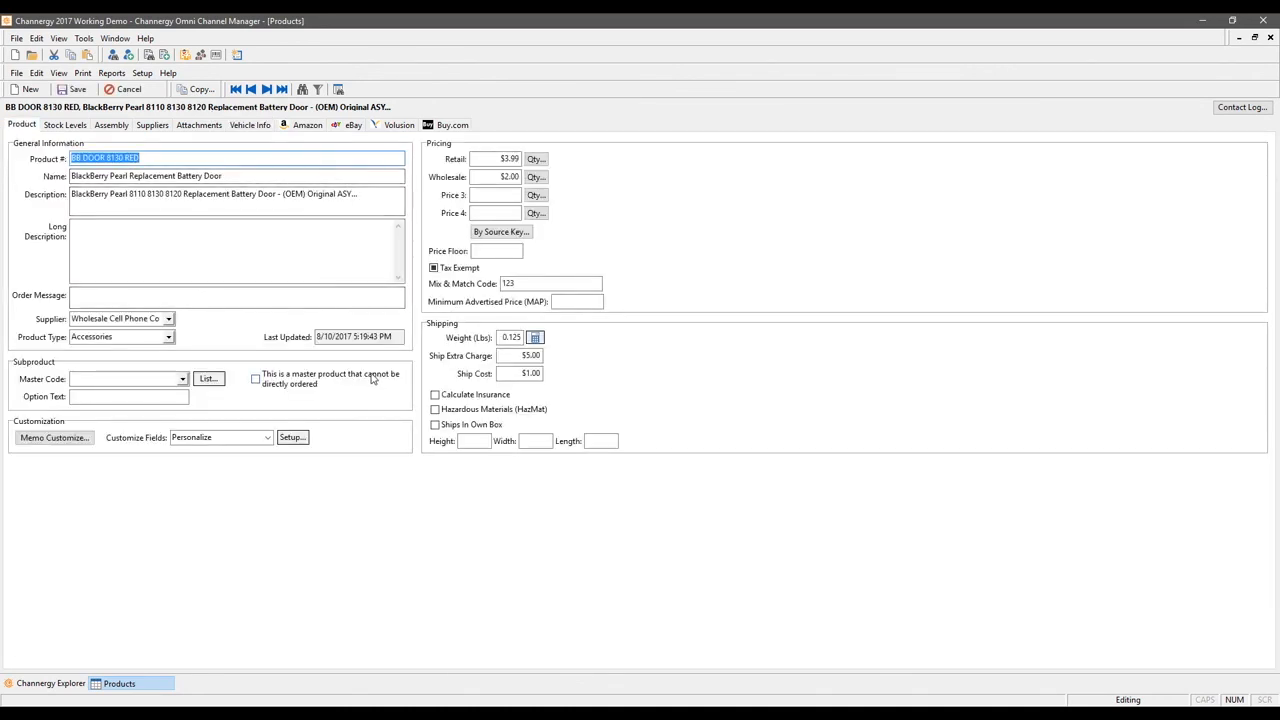